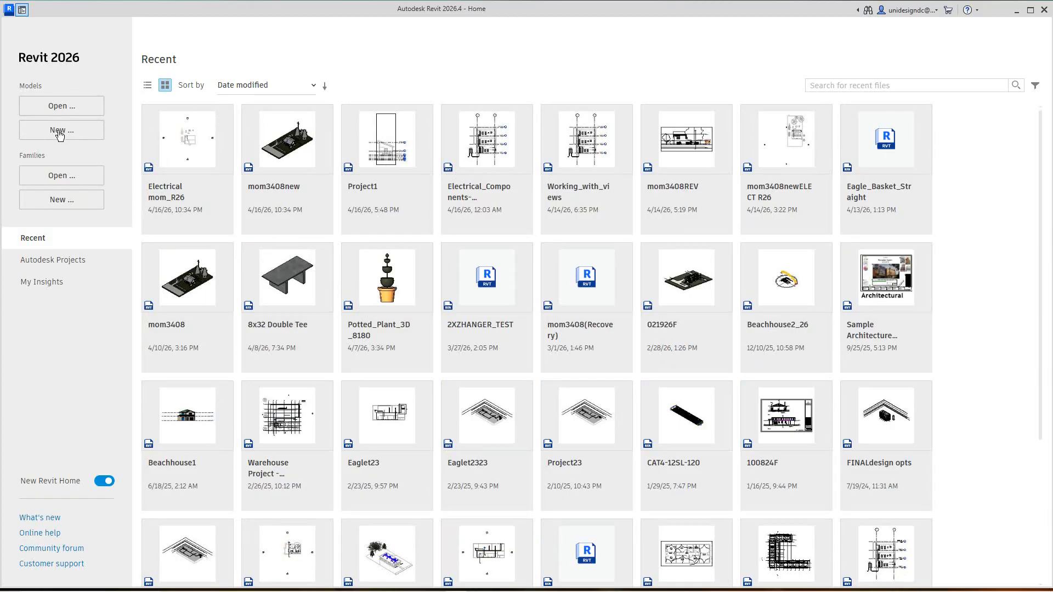
Create a new project from the Electrical-Default.rte template in the English-Imperial folder
{"action": "left_click", "coordinate": [60, 134]}
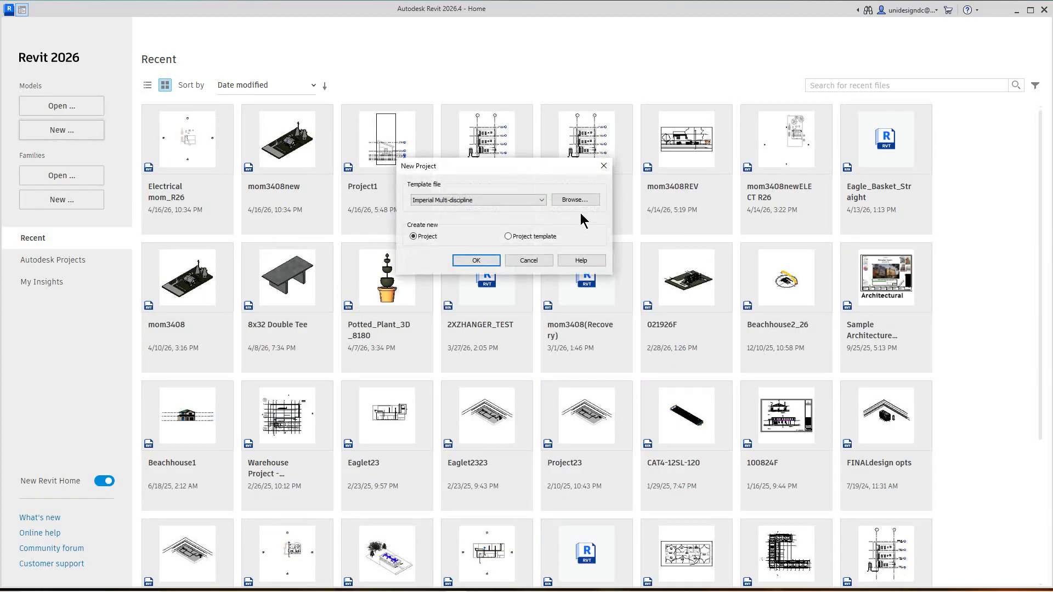
{"action": "left_click", "coordinate": [575, 201]}
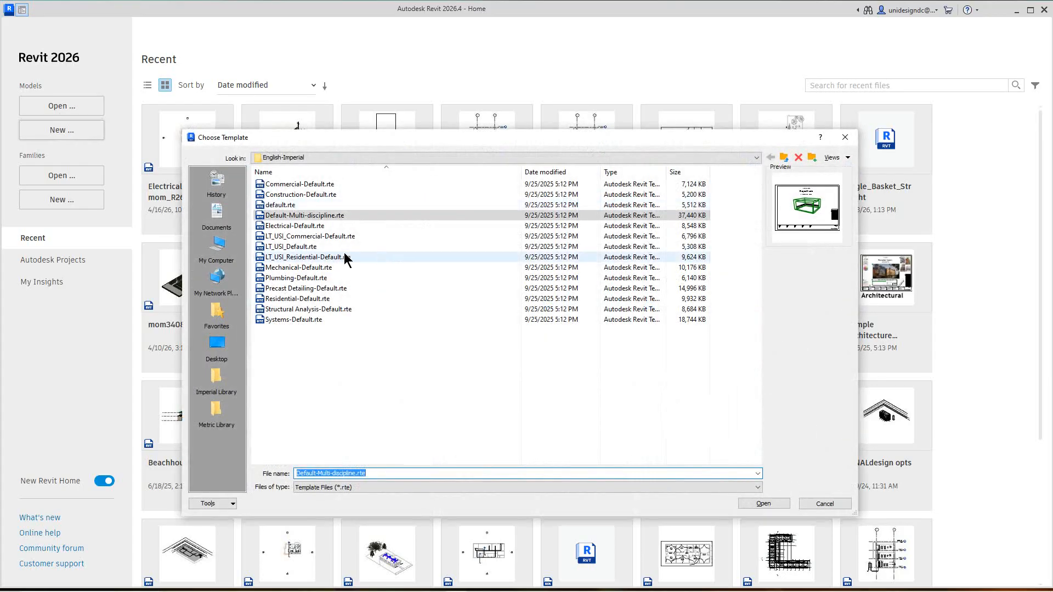
{"action": "left_click", "coordinate": [285, 227]}
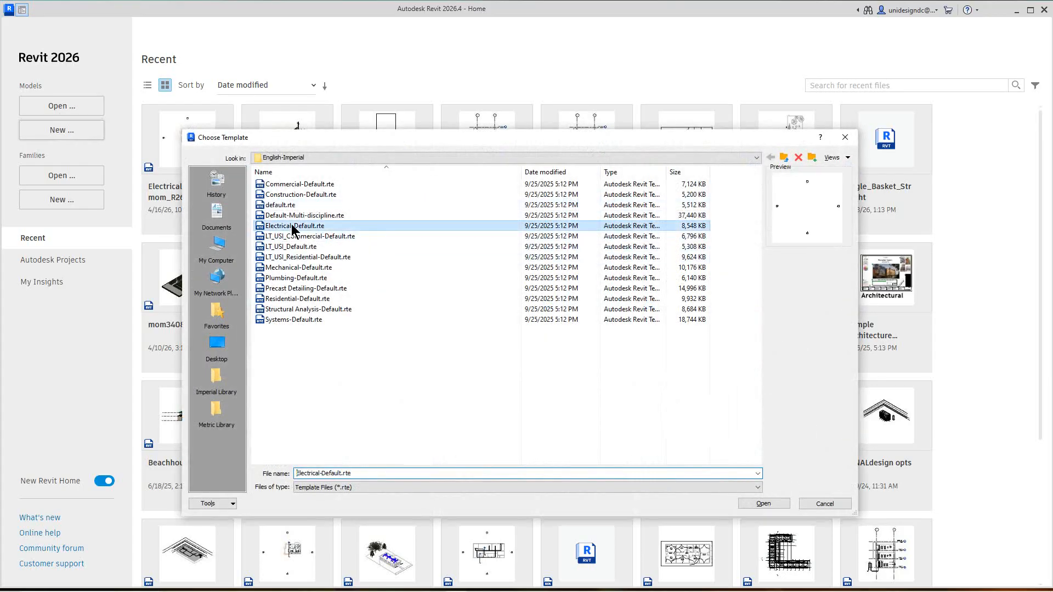
{"action": "left_click", "coordinate": [765, 502]}
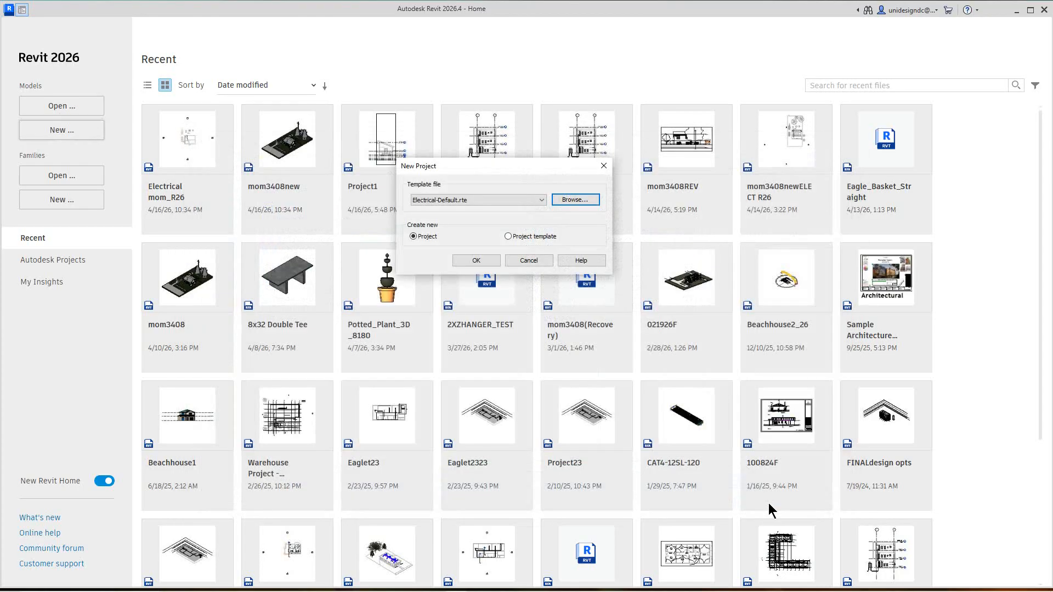
{"action": "left_click", "coordinate": [485, 262]}
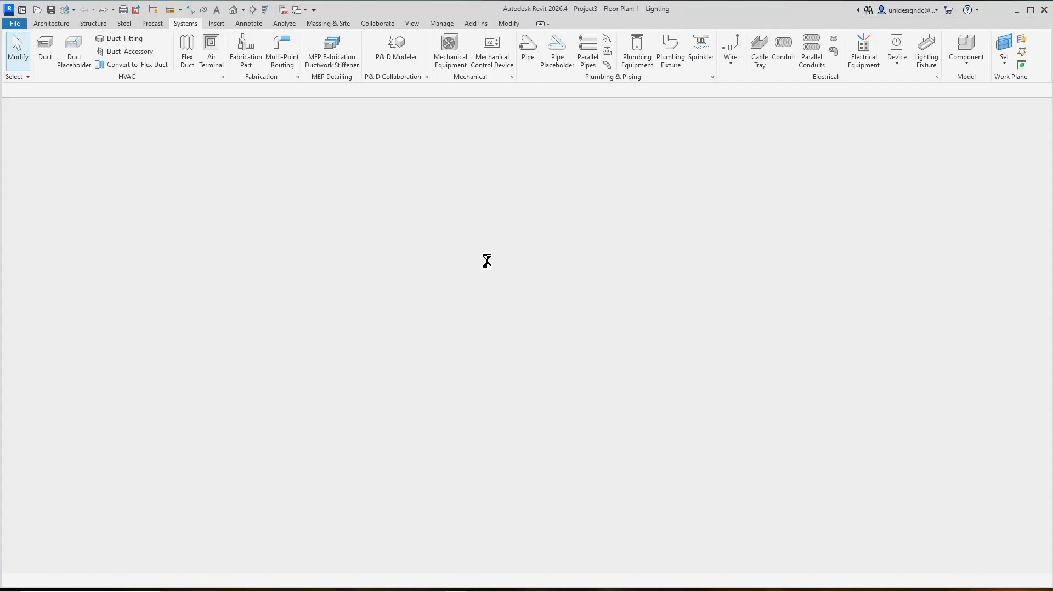
Start a CAD import and browse on drive C: to the Collaboration folder of the Revit 2017 MEP Electrical practice files
{"action": "scroll", "coordinate": [500, 297], "scroll_direction": "down", "scroll_amount": 2}
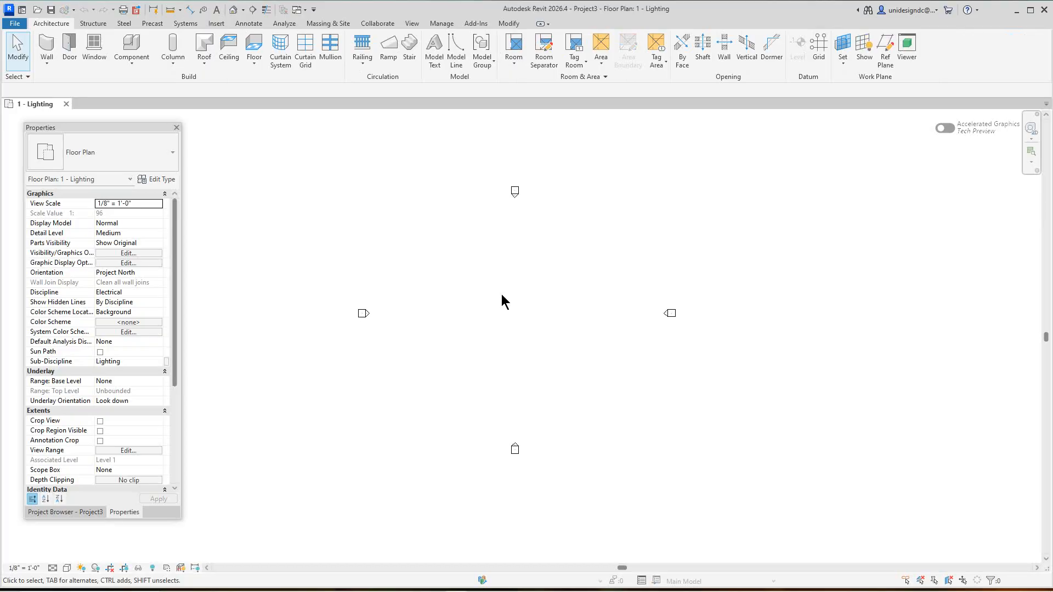
{"action": "scroll", "coordinate": [501, 296], "scroll_direction": "up", "scroll_amount": 2}
{"action": "middle_click_drag", "start_coordinate": [500, 301], "coordinate": [519, 289]}
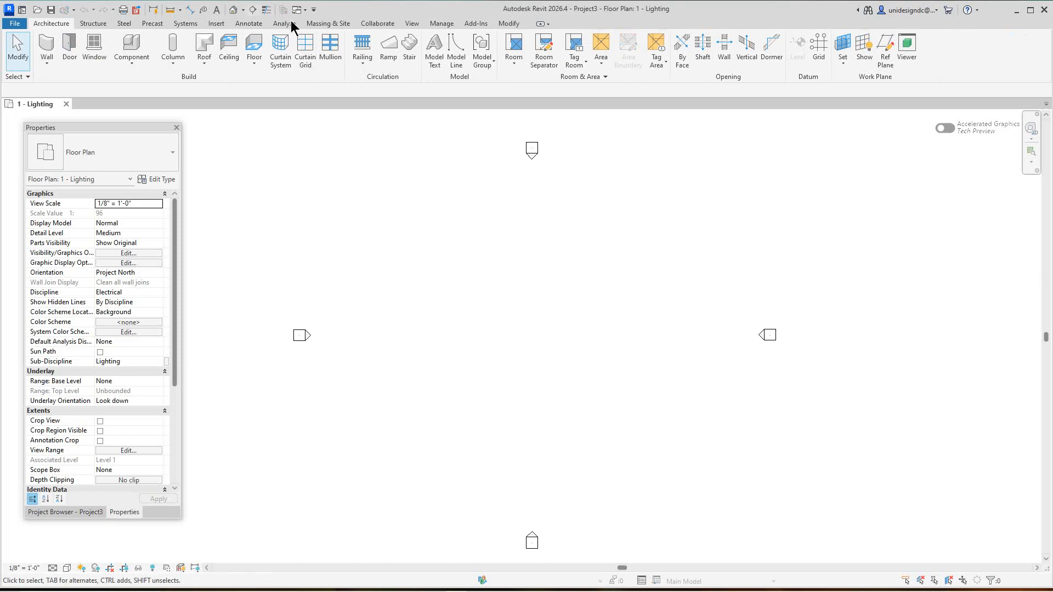
{"action": "left_click", "coordinate": [216, 24]}
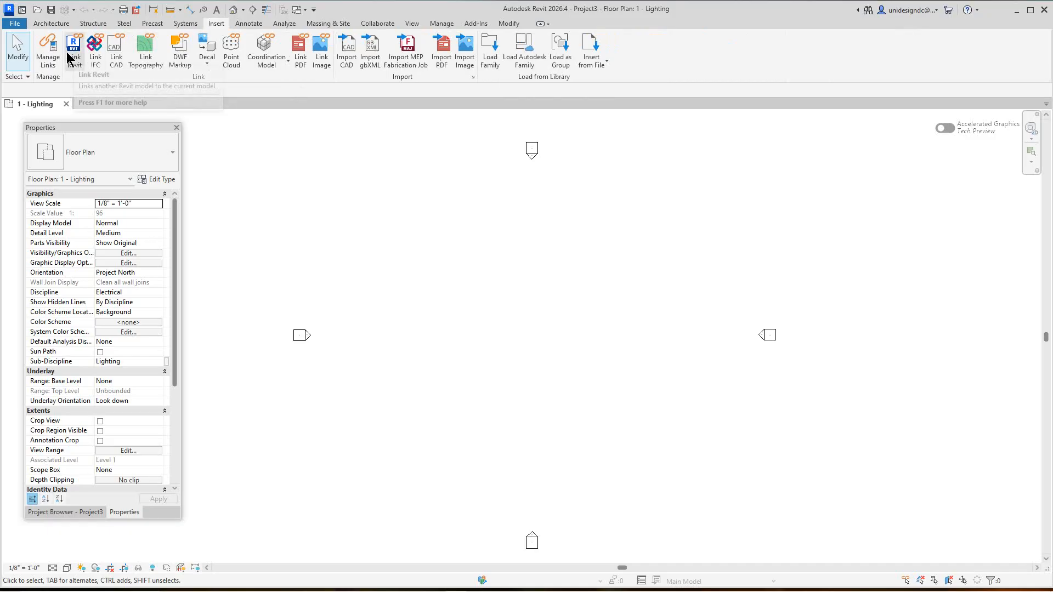
{"action": "left_click", "coordinate": [348, 63]}
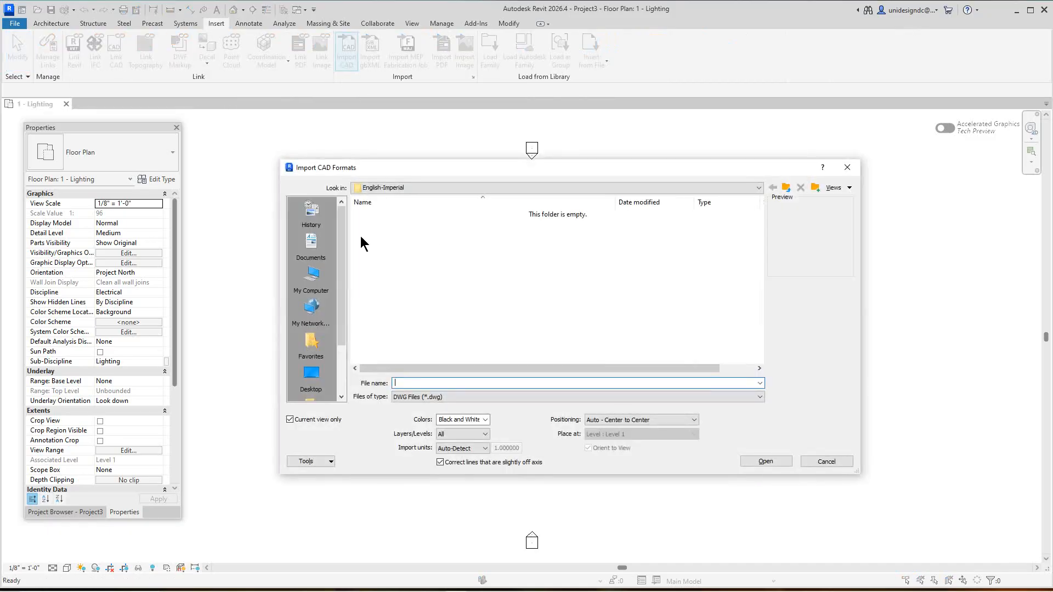
{"action": "left_click", "coordinate": [758, 187]}
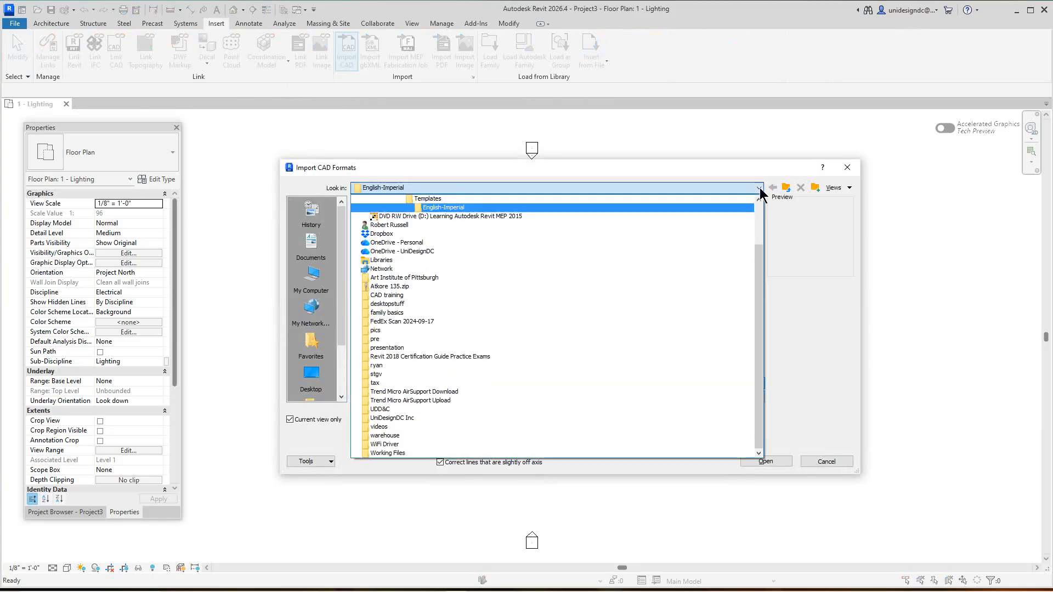
{"action": "scroll", "coordinate": [426, 238], "scroll_direction": "up", "scroll_amount": 2}
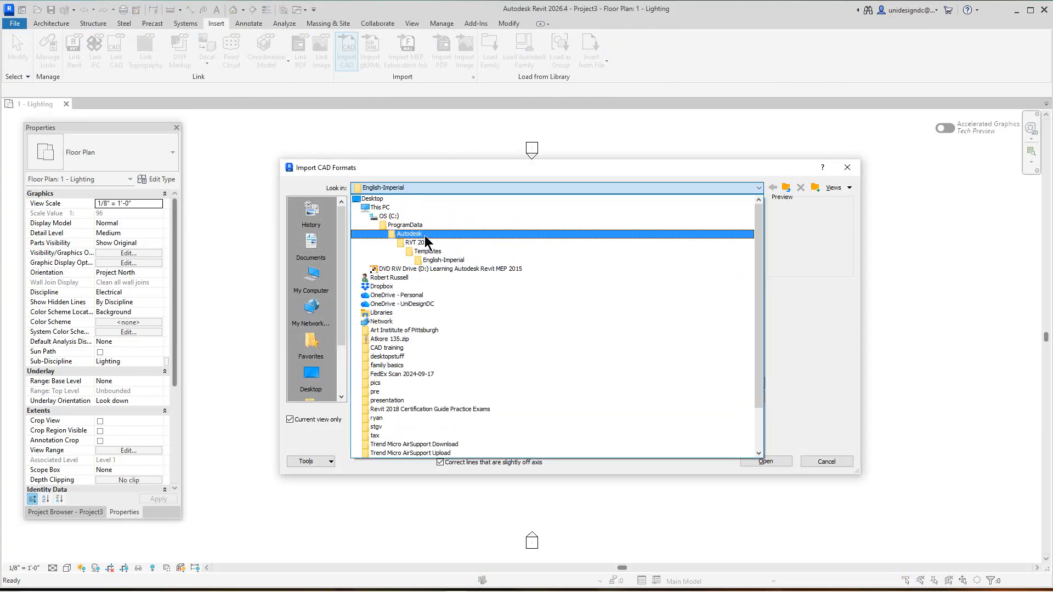
{"action": "left_click", "coordinate": [405, 215]}
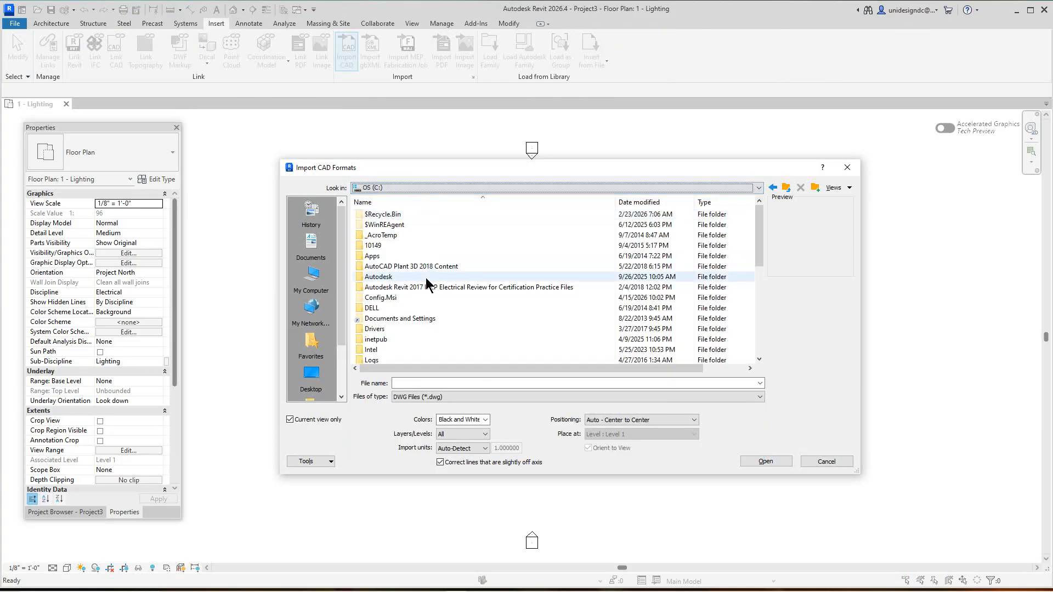
{"action": "double_click", "coordinate": [456, 286]}
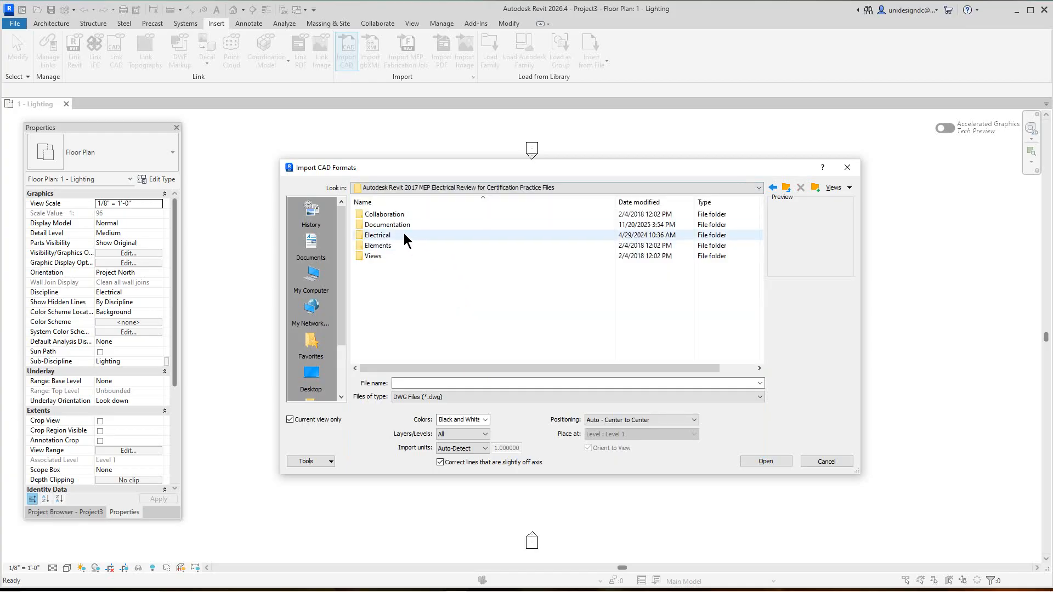
{"action": "double_click", "coordinate": [394, 214]}
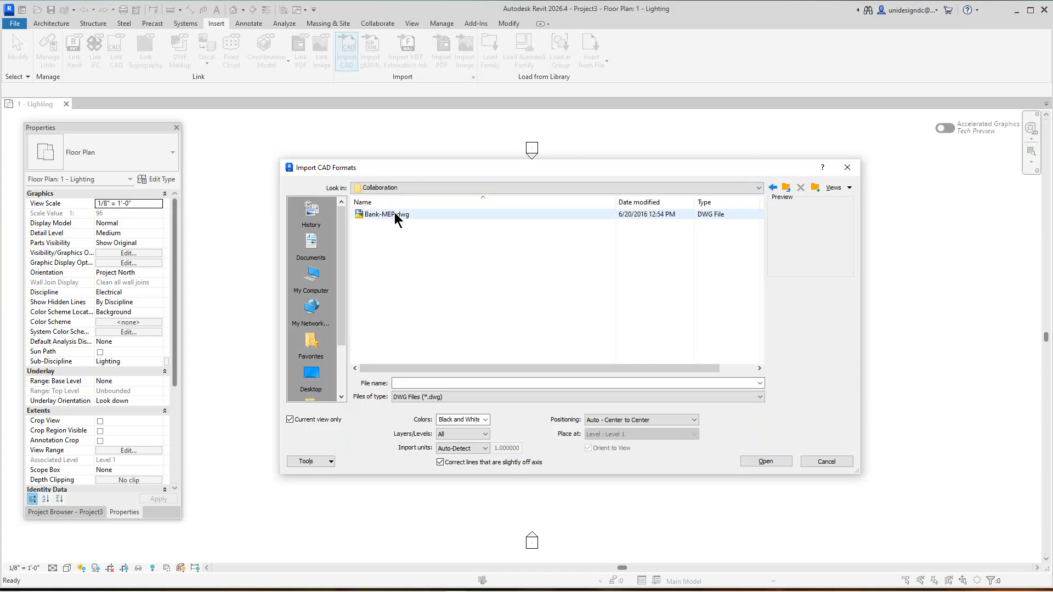
Import the Bank-MEP.dwg drawing into the 1 - Lighting floor plan
{"action": "left_click", "coordinate": [462, 214]}
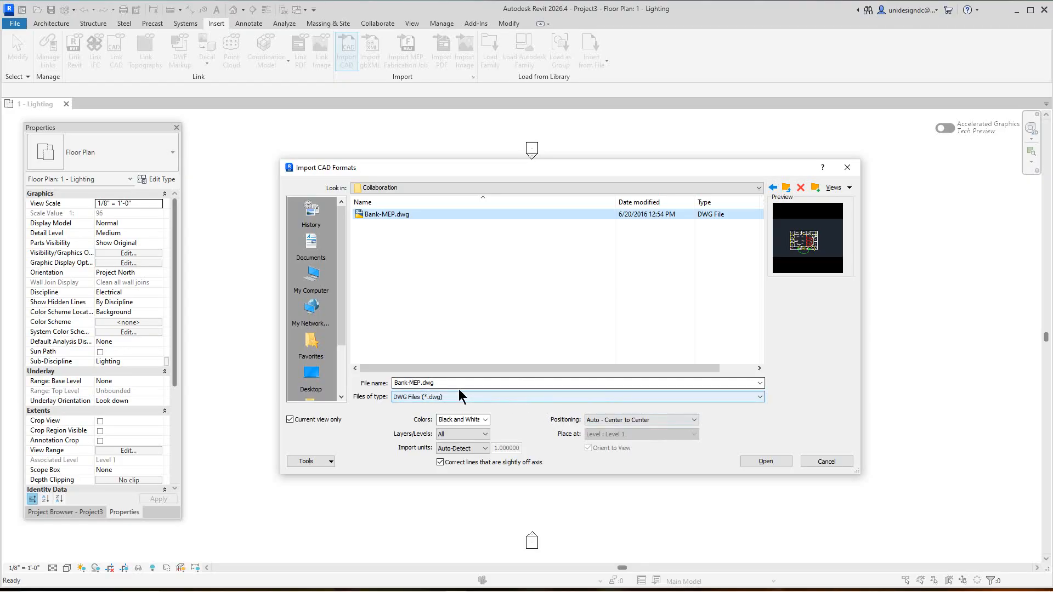
{"action": "left_click", "coordinate": [767, 461]}
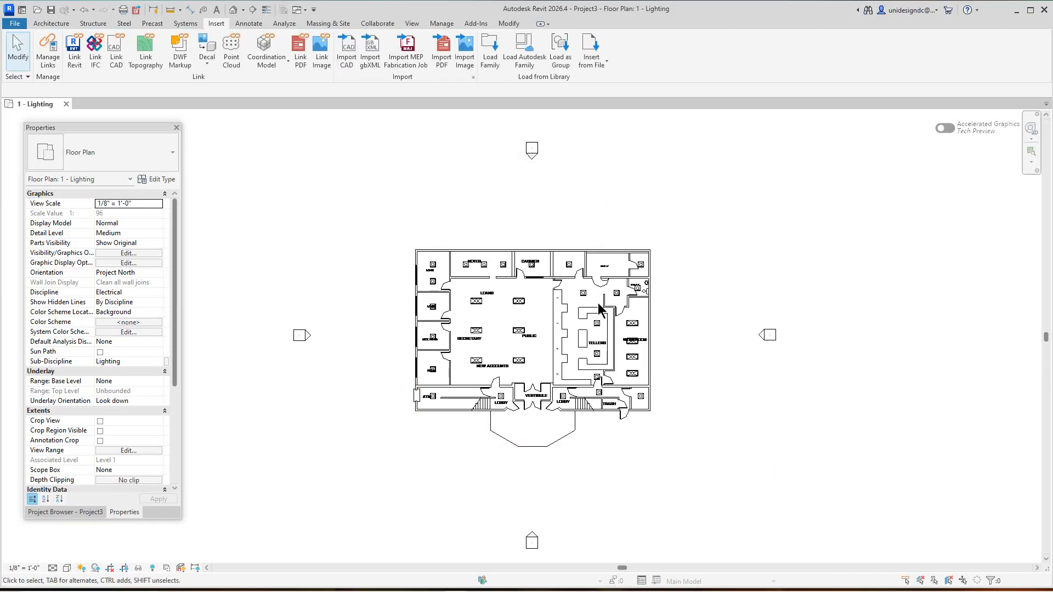
{"action": "scroll", "coordinate": [599, 305], "scroll_direction": "up", "scroll_amount": 3}
{"action": "scroll", "coordinate": [570, 303], "scroll_direction": "down", "scroll_amount": 3}
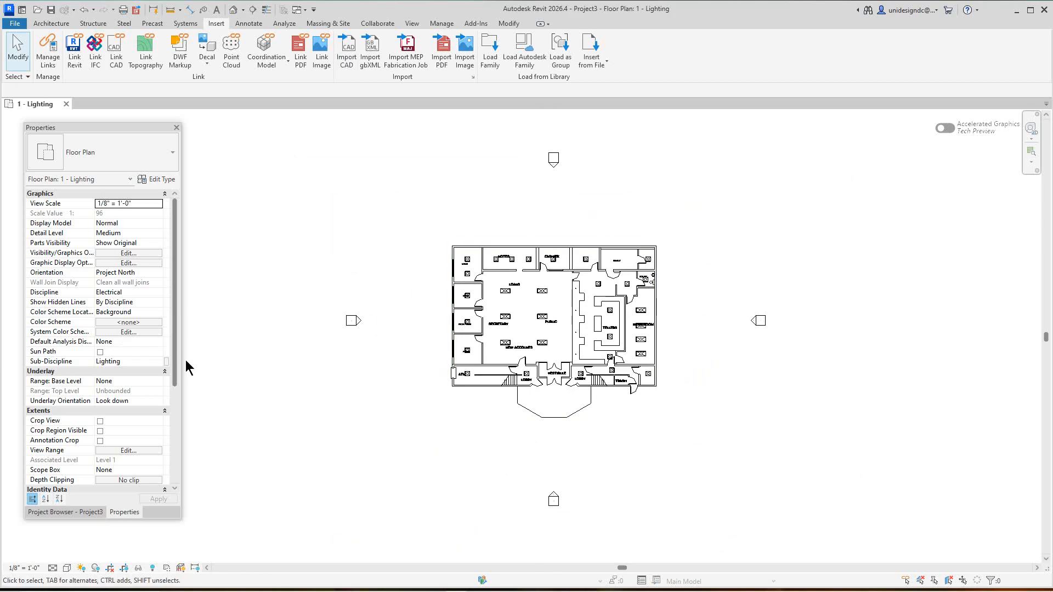
Examine the levels in the East - Elec elevation, and close that view to return to the 1 - Lighting plan
{"action": "left_click", "coordinate": [86, 512]}
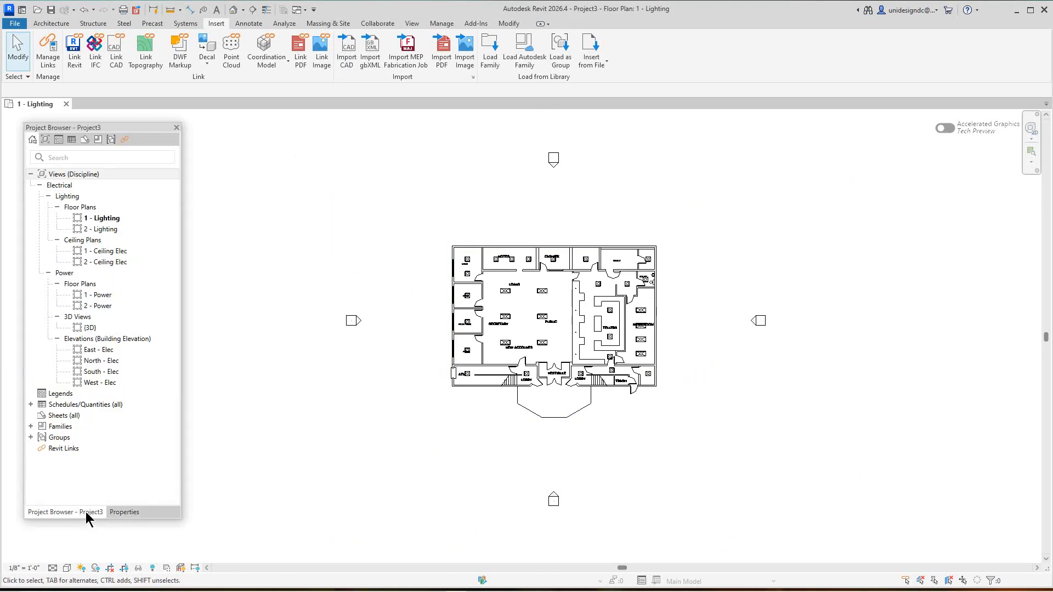
{"action": "left_click", "coordinate": [103, 350]}
{"action": "left_click", "coordinate": [103, 349]}
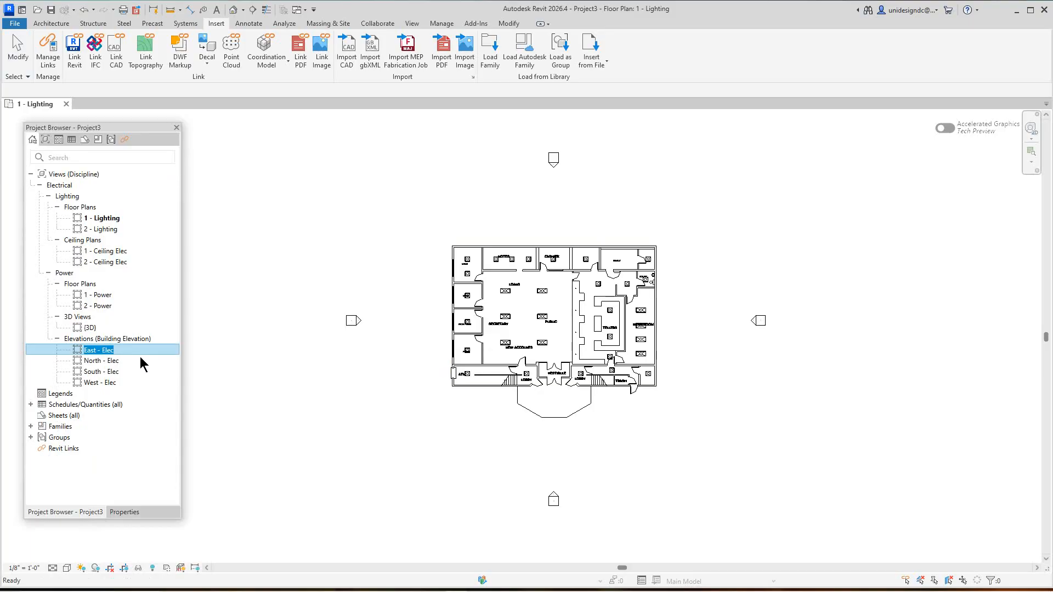
{"action": "double_click", "coordinate": [88, 354]}
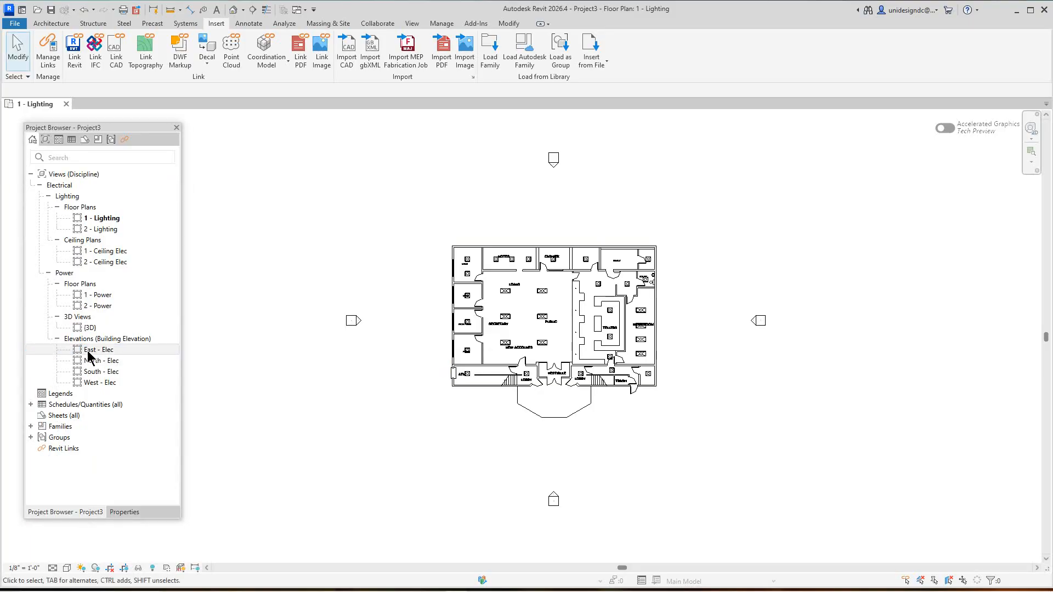
{"action": "scroll", "coordinate": [392, 371], "scroll_direction": "down", "scroll_amount": 3}
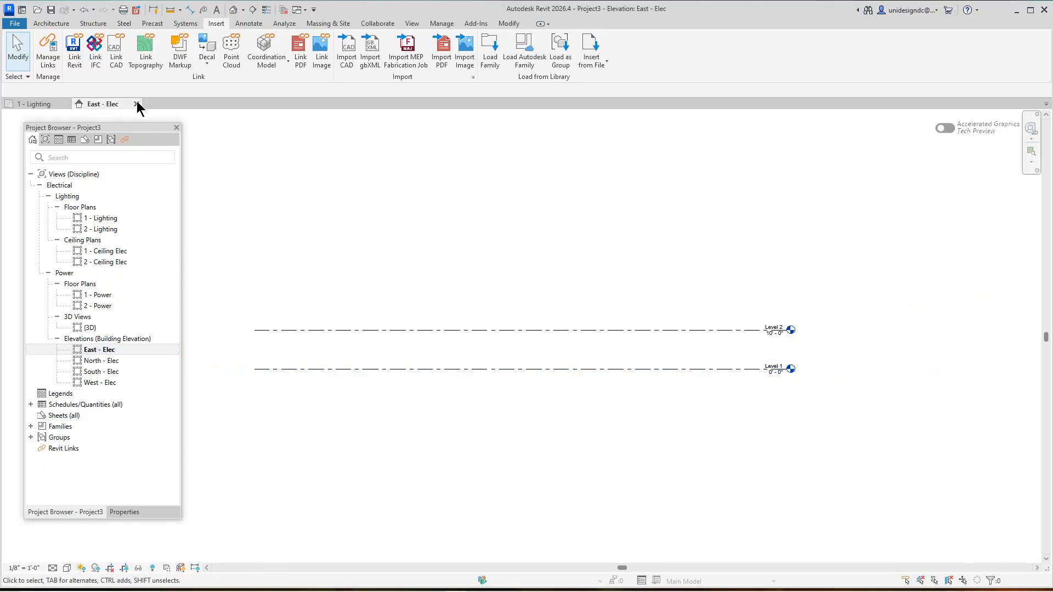
{"action": "left_click", "coordinate": [136, 104]}
Link the Revit model Bank Addition-A.rvt with positioning Auto - Internal Origin to Internal Origin
{"action": "scroll", "coordinate": [296, 285], "scroll_direction": "down", "scroll_amount": 2}
{"action": "scroll", "coordinate": [477, 329], "scroll_direction": "up", "scroll_amount": 5}
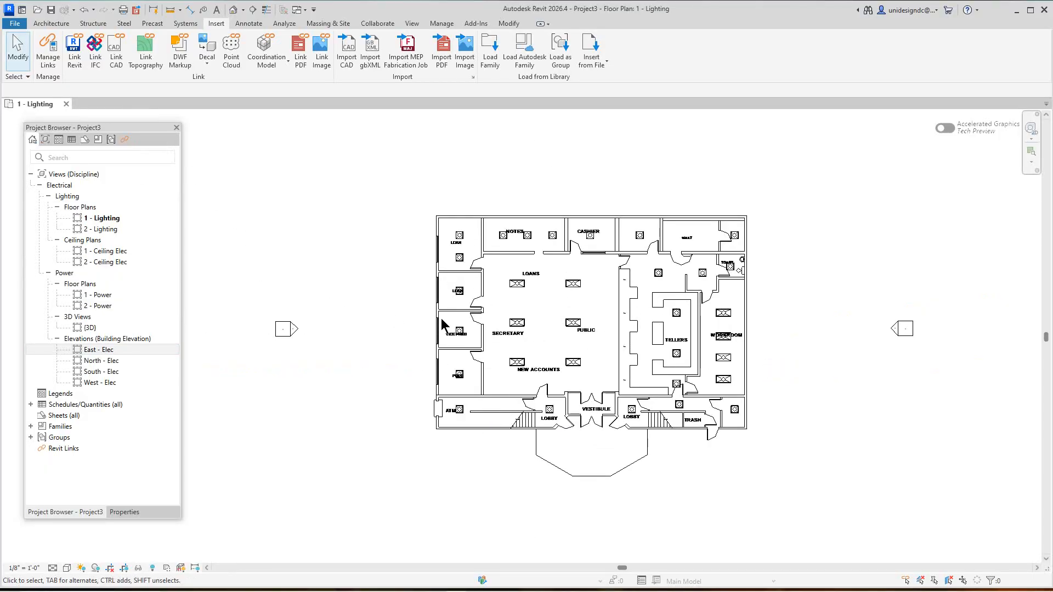
{"action": "middle_click_drag", "start_coordinate": [584, 462], "coordinate": [587, 433]}
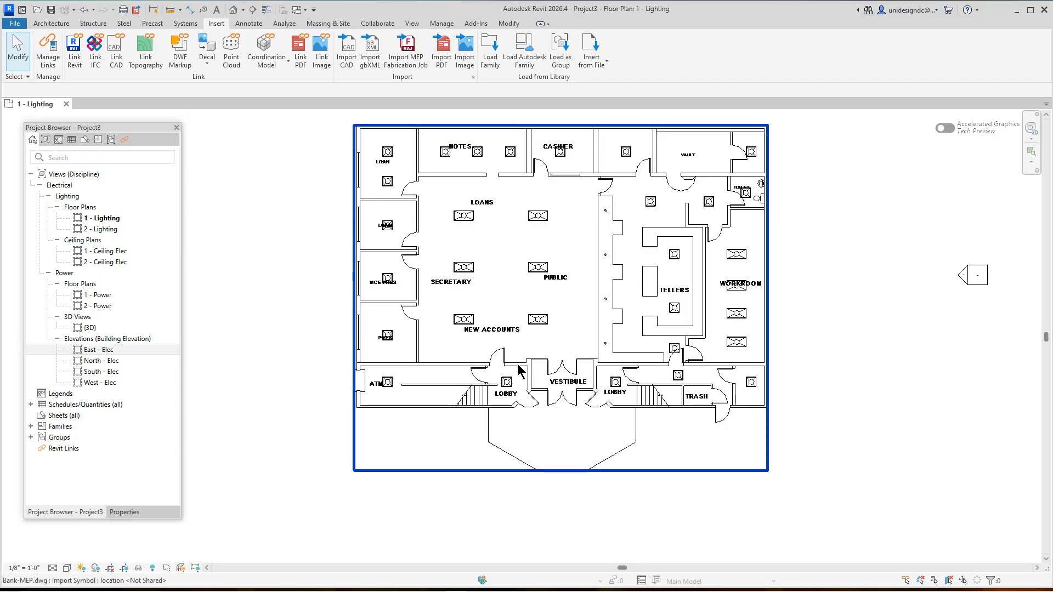
{"action": "scroll", "coordinate": [472, 357], "scroll_direction": "down", "scroll_amount": 1}
{"action": "middle_click_drag", "start_coordinate": [477, 365], "coordinate": [479, 390]}
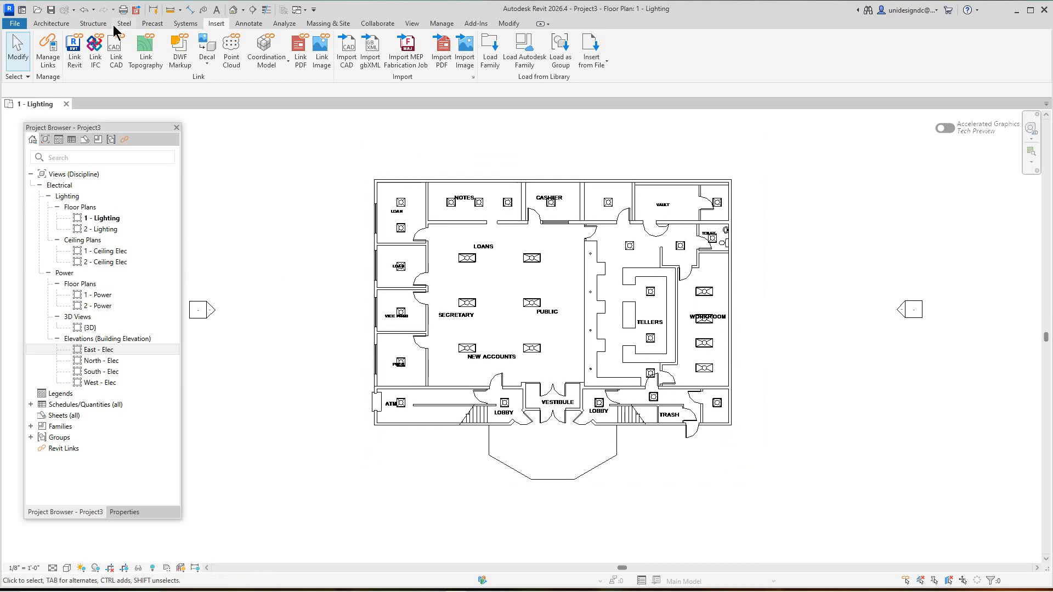
{"action": "left_click", "coordinate": [72, 44]}
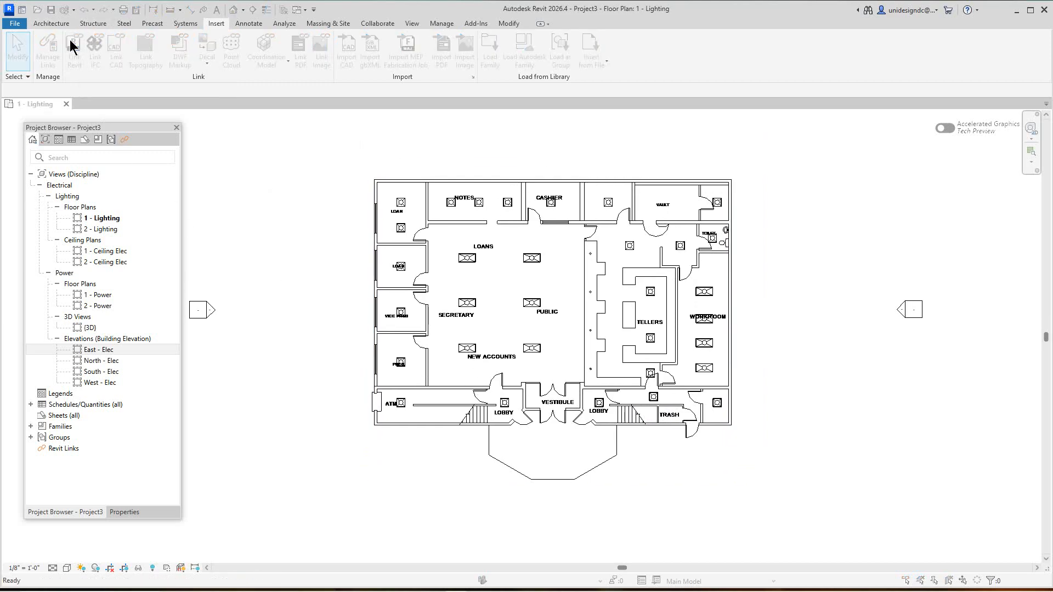
{"action": "left_click", "coordinate": [372, 246]}
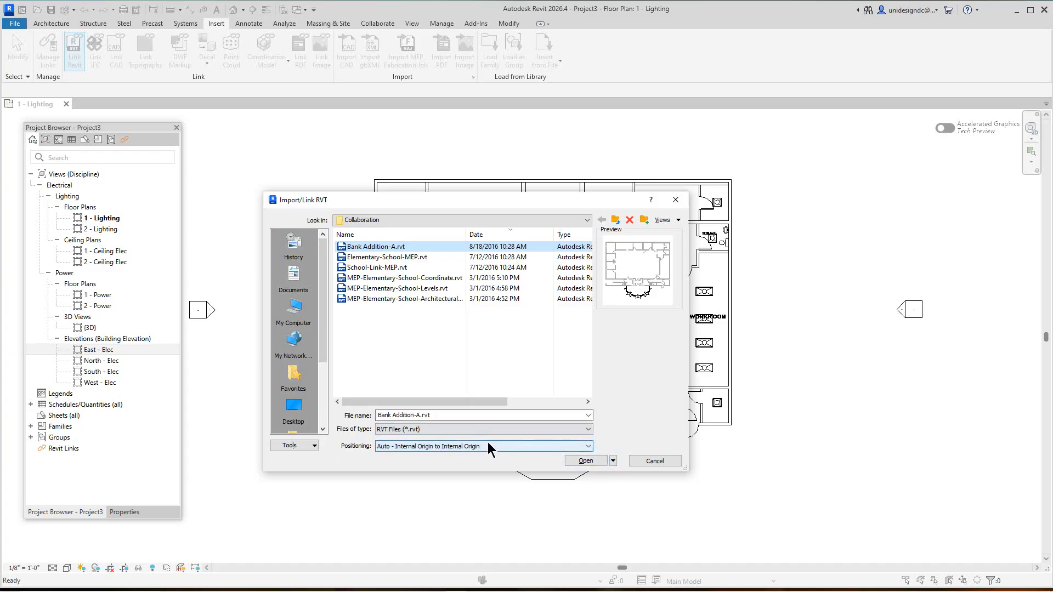
{"action": "left_click", "coordinate": [589, 447]}
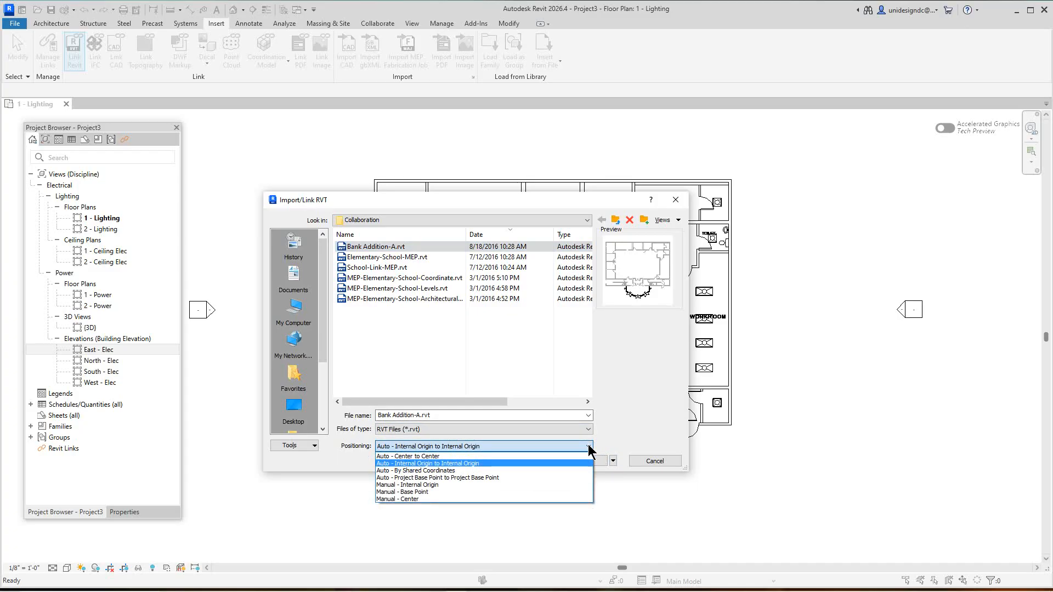
{"action": "left_click", "coordinate": [444, 465]}
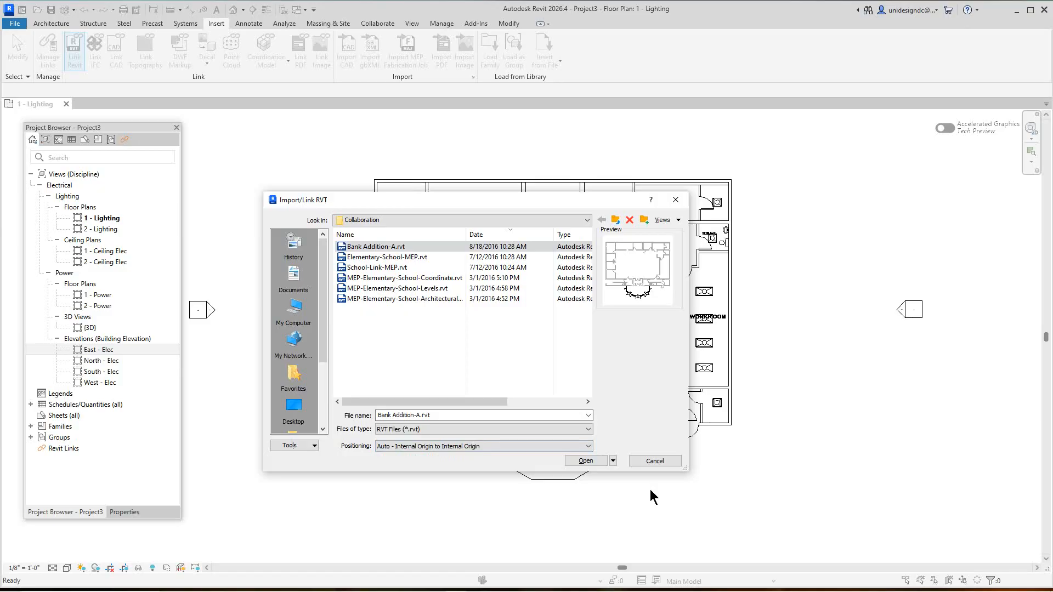
{"action": "left_click", "coordinate": [586, 461]}
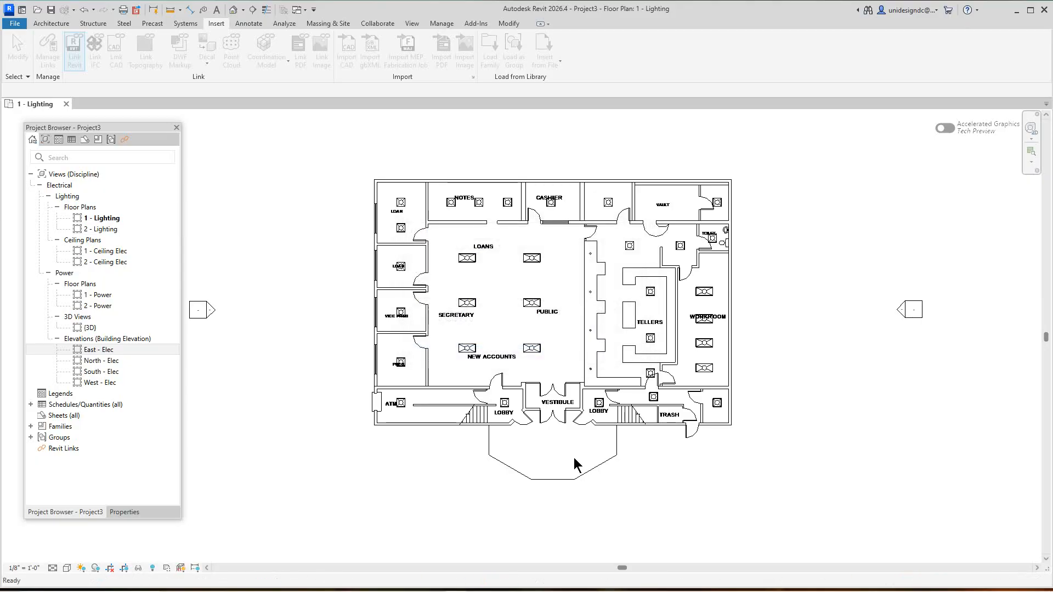
Examine how the linked bank addition sits against the imported floor plan and in the East - Elec elevation
{"action": "scroll", "coordinate": [630, 471], "scroll_direction": "down", "scroll_amount": 1}
{"action": "scroll", "coordinate": [643, 479], "scroll_direction": "up", "scroll_amount": 5}
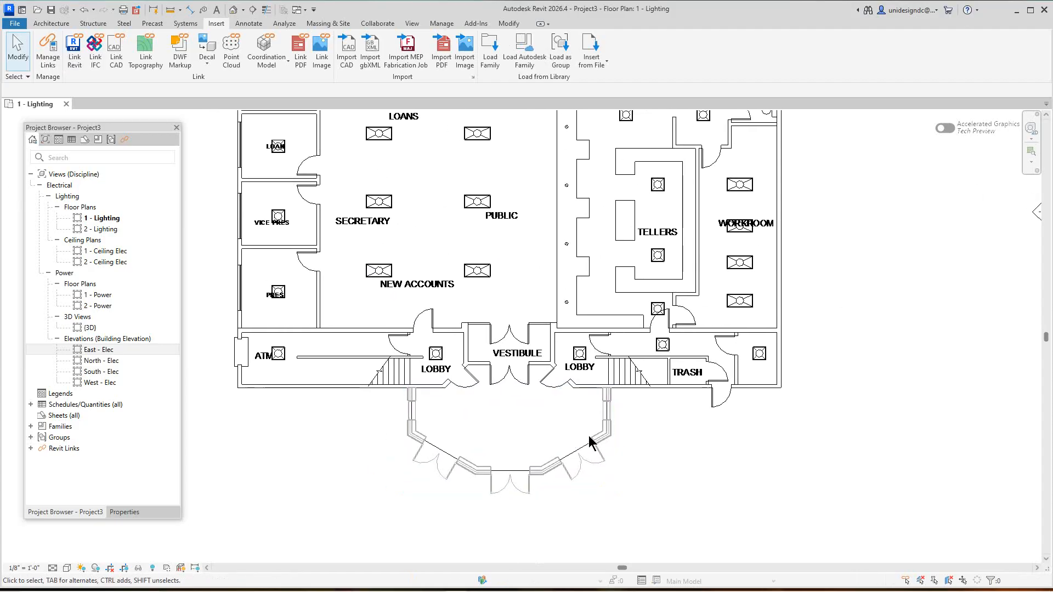
{"action": "scroll", "coordinate": [619, 447], "scroll_direction": "down", "scroll_amount": 2}
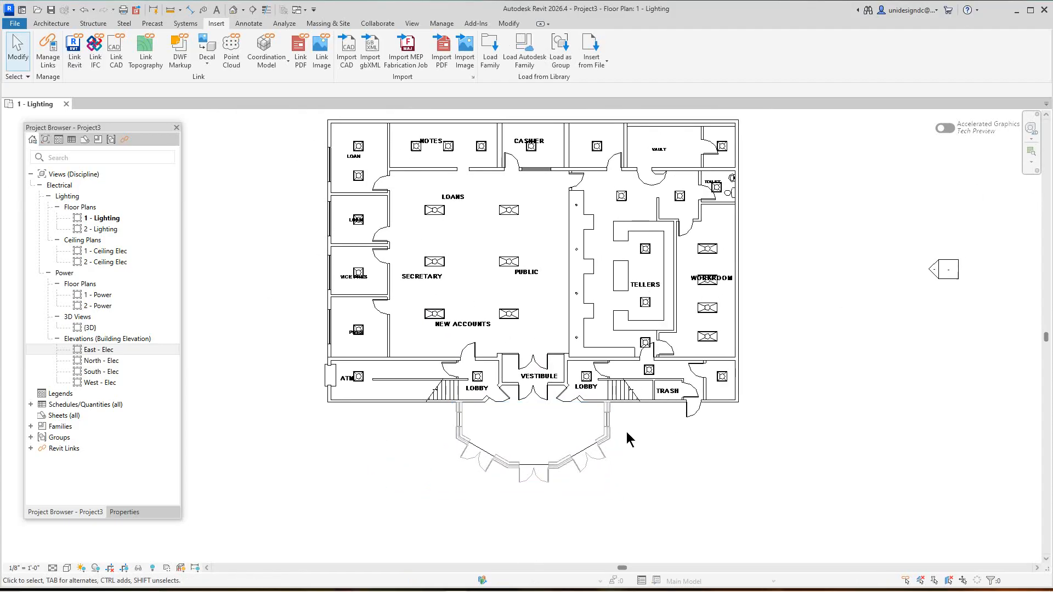
{"action": "scroll", "coordinate": [626, 432], "scroll_direction": "down", "scroll_amount": 2}
{"action": "scroll", "coordinate": [665, 461], "scroll_direction": "down", "scroll_amount": 3}
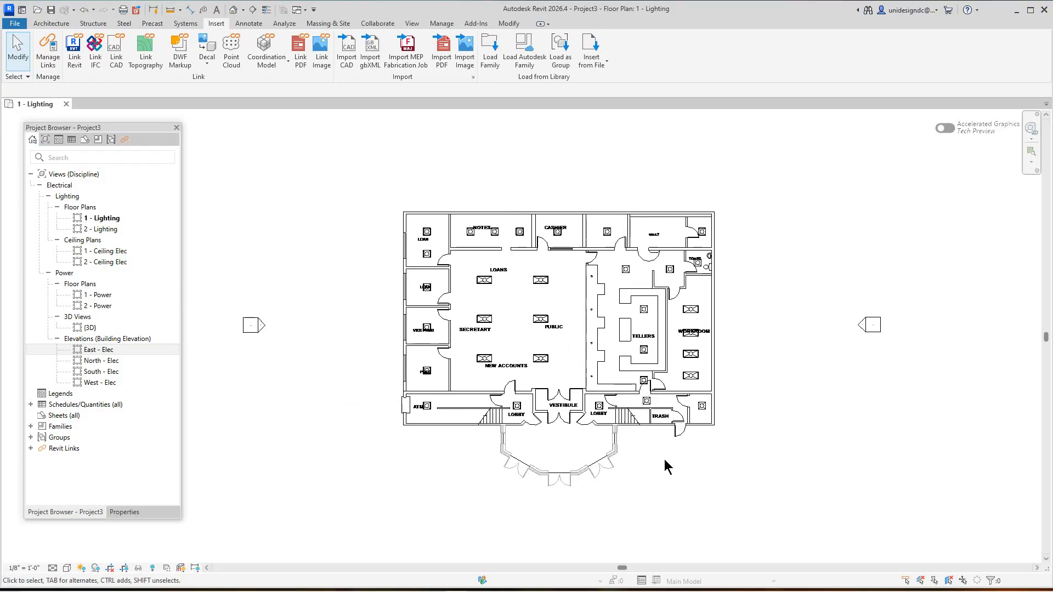
{"action": "scroll", "coordinate": [603, 412], "scroll_direction": "up", "scroll_amount": 2}
{"action": "middle_click_drag", "start_coordinate": [610, 419], "coordinate": [625, 440]}
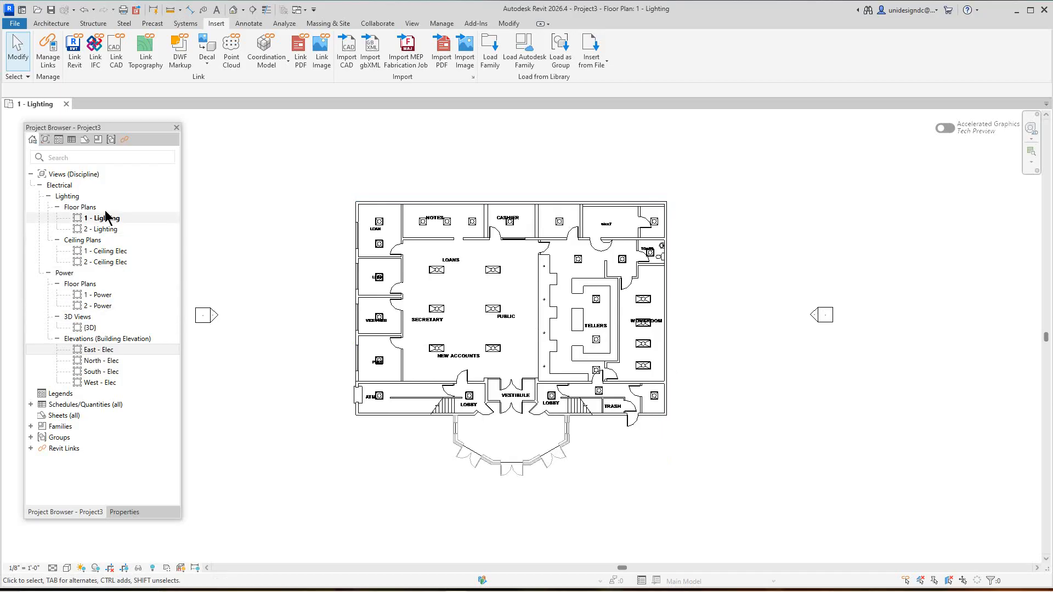
{"action": "double_click", "coordinate": [100, 348]}
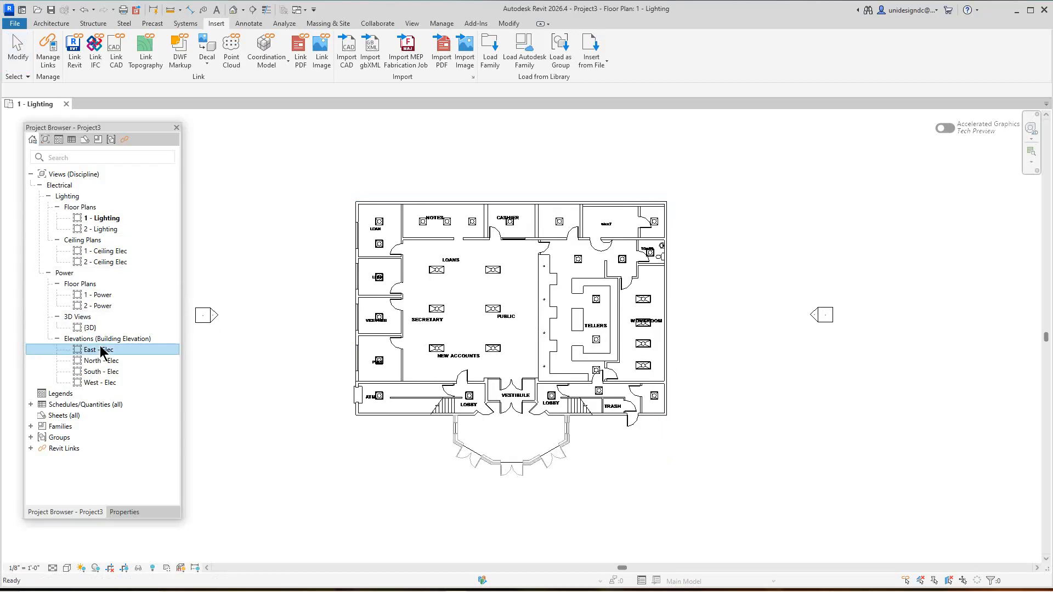
{"action": "middle_click_drag", "start_coordinate": [340, 316], "coordinate": [784, 344]}
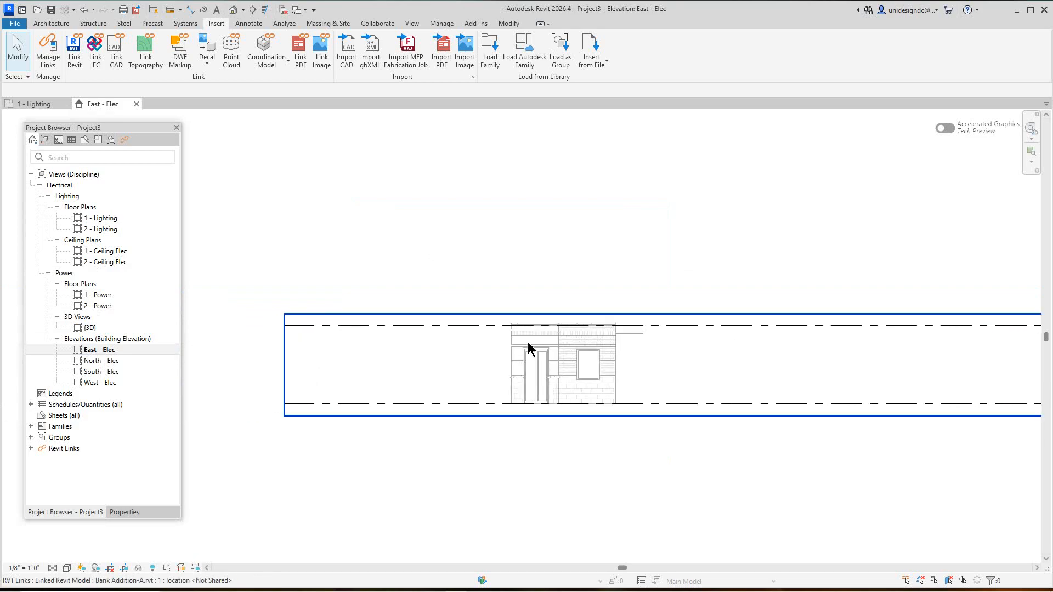
Examine the linked bank addition's height against Level 1 and Level 2 in the East - Elec elevation
{"action": "scroll", "coordinate": [526, 341], "scroll_direction": "up", "scroll_amount": 5}
{"action": "scroll", "coordinate": [471, 314], "scroll_direction": "down", "scroll_amount": 6}
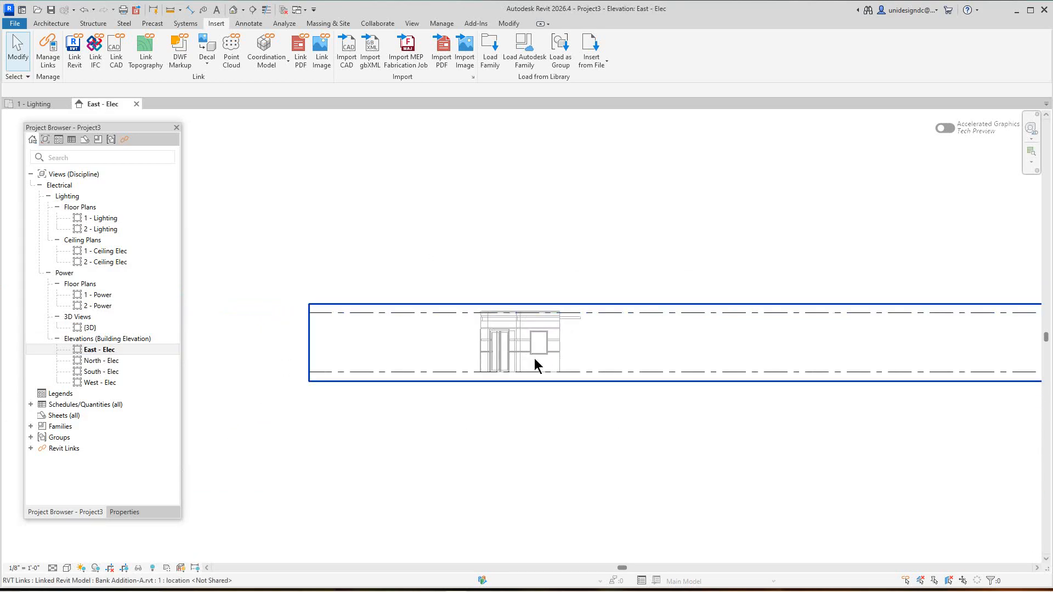
{"action": "scroll", "coordinate": [538, 352], "scroll_direction": "down", "scroll_amount": 2}
{"action": "middle_click_drag", "start_coordinate": [658, 364], "coordinate": [604, 375]}
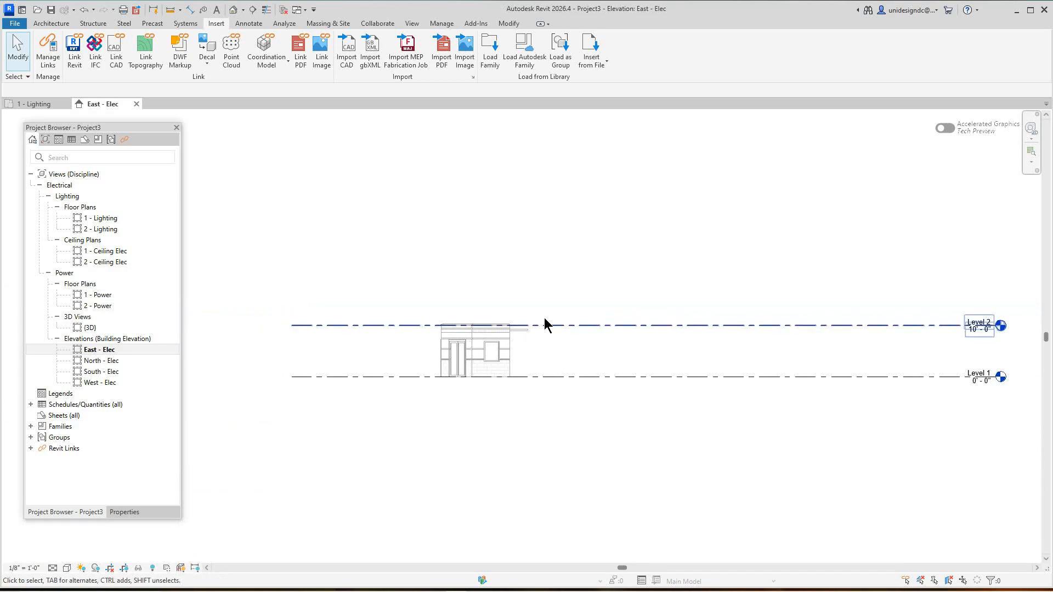
{"action": "middle_click_drag", "start_coordinate": [528, 296], "coordinate": [481, 317]}
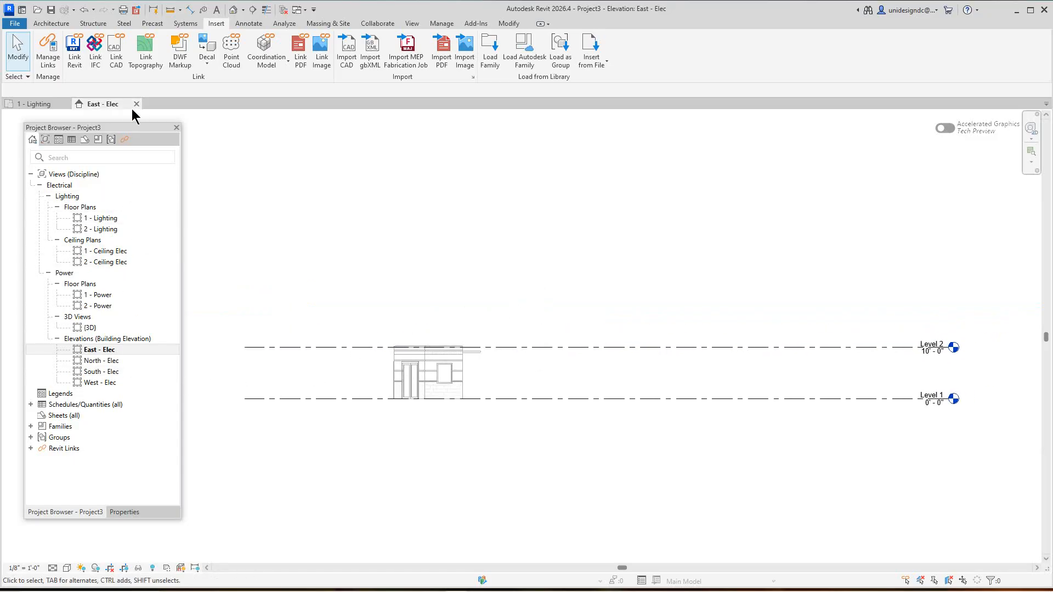
Return to the 1 - Lighting floor plan and examine the linked addition where it meets the vestibule and lobbies
{"action": "left_click", "coordinate": [46, 108]}
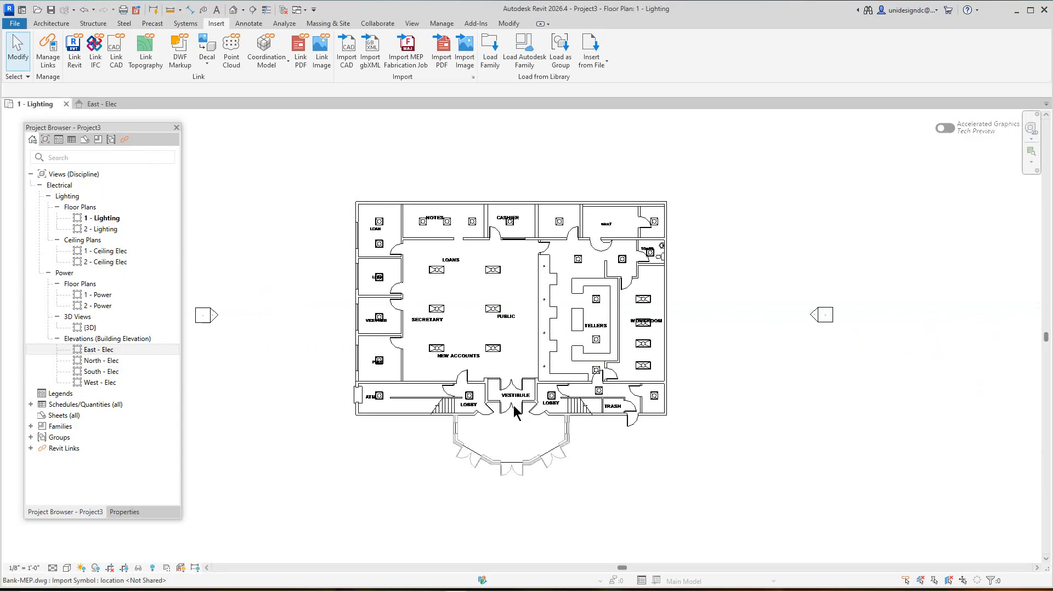
{"action": "scroll", "coordinate": [532, 440], "scroll_direction": "up", "scroll_amount": 2}
{"action": "middle_click_drag", "start_coordinate": [536, 439], "coordinate": [554, 429]}
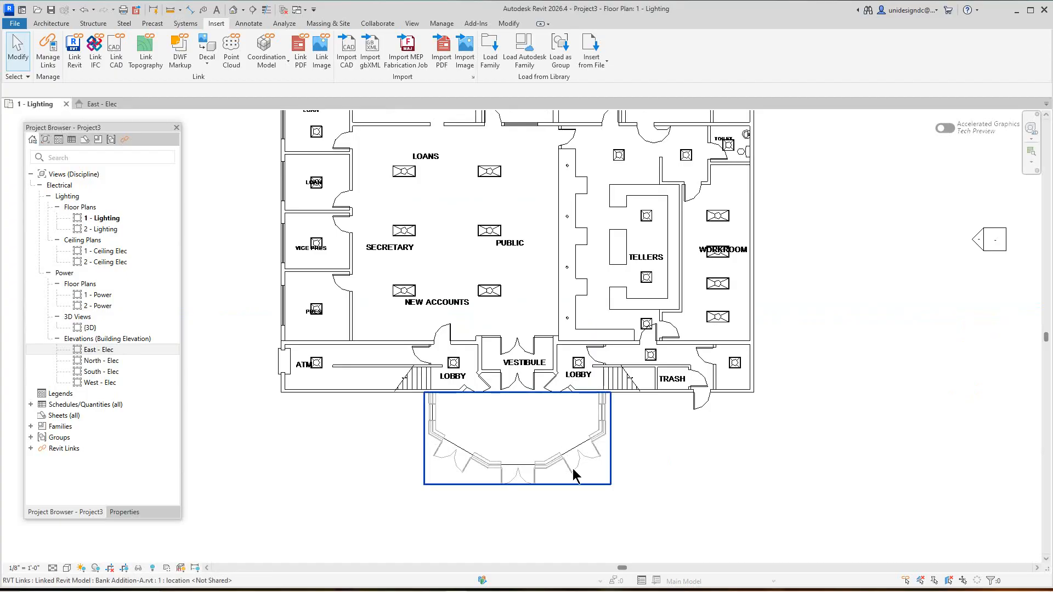
{"action": "scroll", "coordinate": [613, 458], "scroll_direction": "up", "scroll_amount": 3}
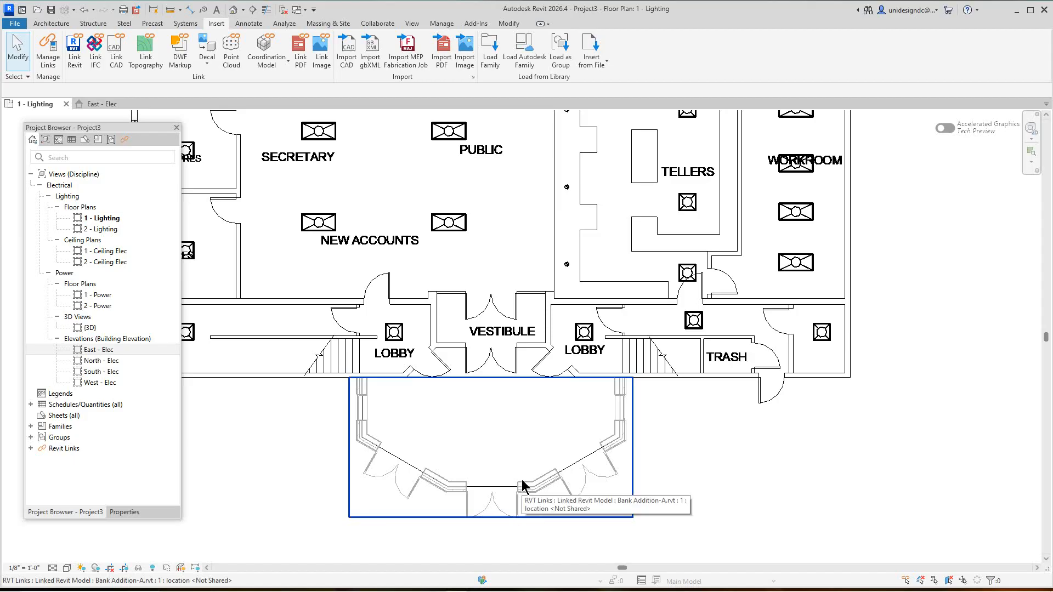
{"action": "middle_click_drag", "start_coordinate": [530, 480], "coordinate": [535, 486]}
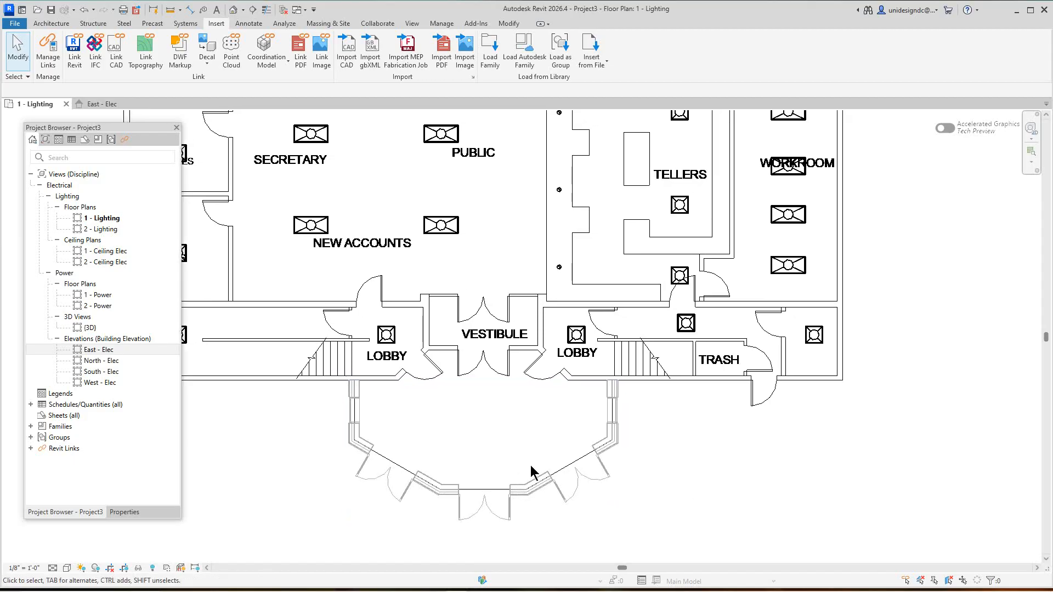
{"action": "scroll", "coordinate": [549, 461], "scroll_direction": "down", "scroll_amount": 2}
{"action": "scroll", "coordinate": [557, 455], "scroll_direction": "up", "scroll_amount": 3}
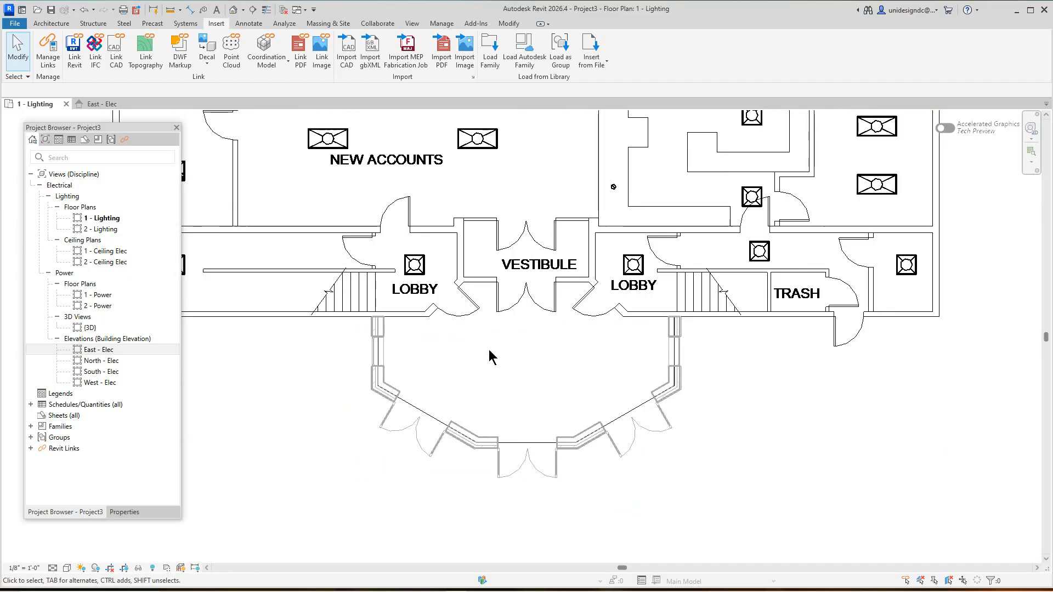
{"action": "middle_click_drag", "start_coordinate": [492, 358], "coordinate": [559, 365]}
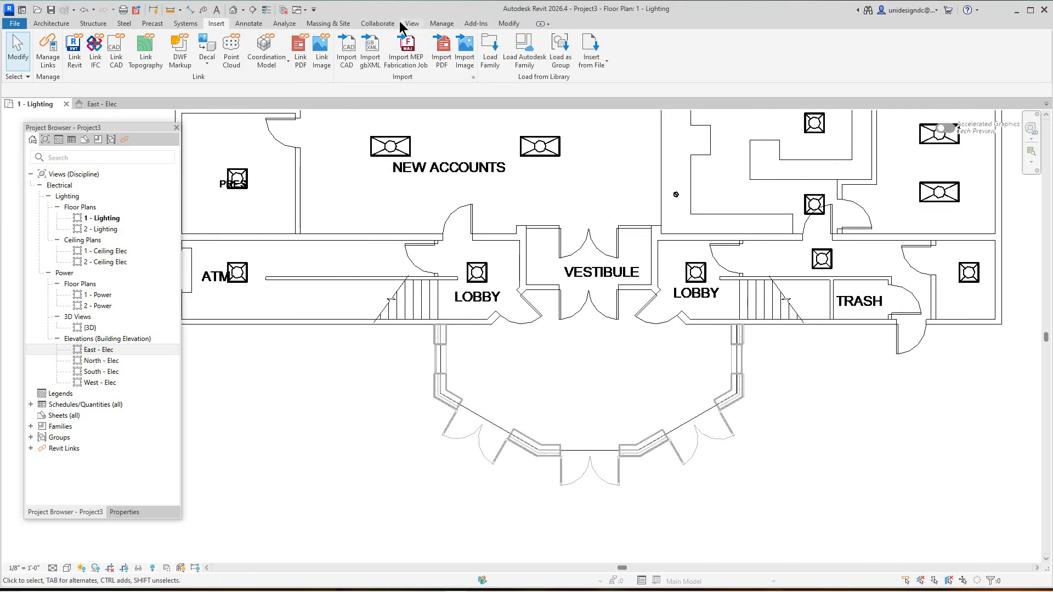
Load the Pendant Light - Disk family from the Lighting category of the Autodesk family library
{"action": "left_click", "coordinate": [522, 69]}
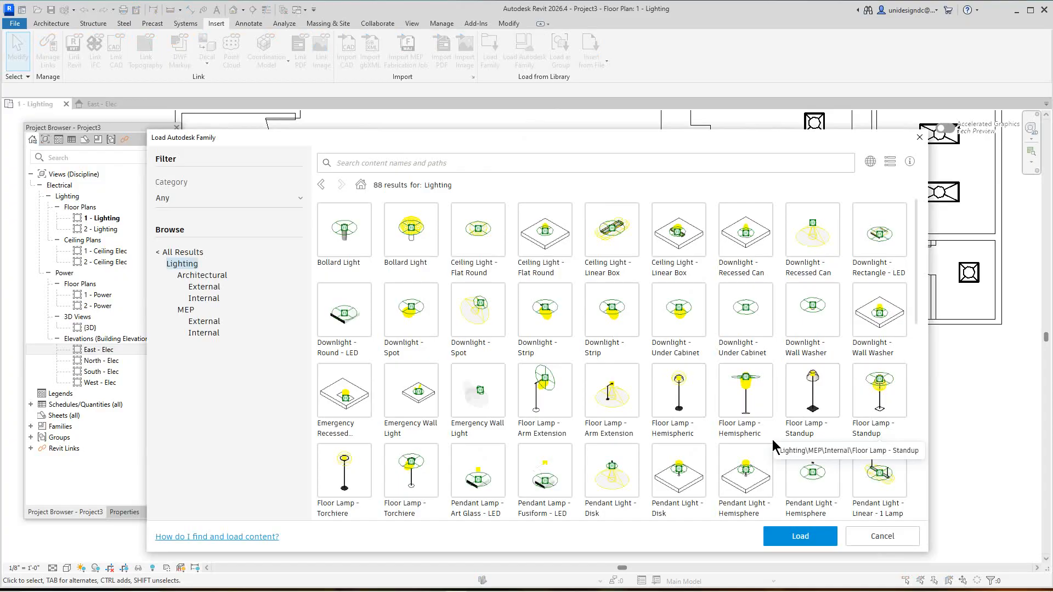
{"action": "scroll", "coordinate": [740, 482], "scroll_direction": "down", "scroll_amount": 1}
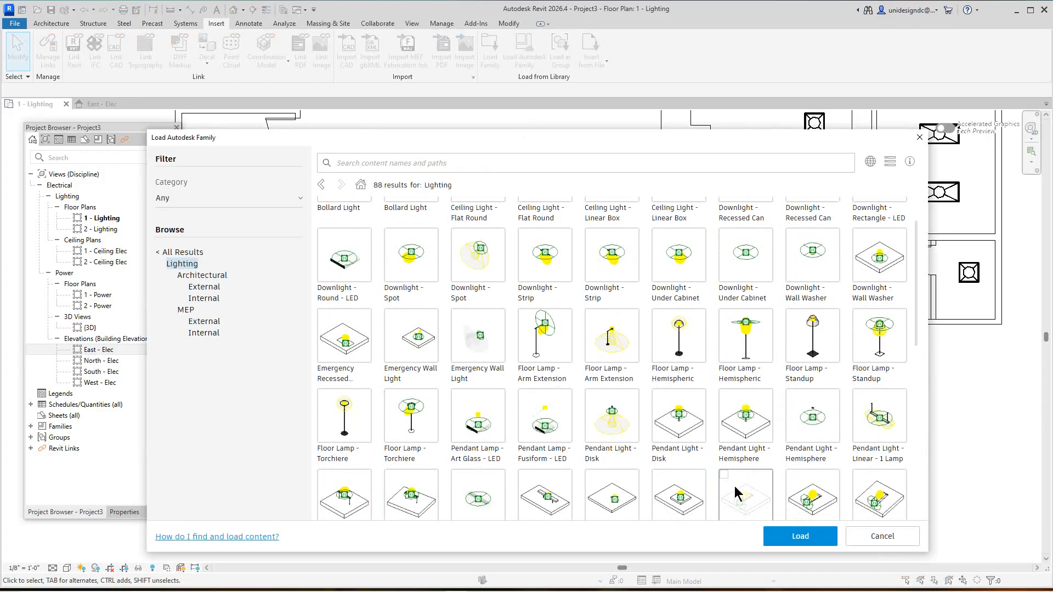
{"action": "left_click", "coordinate": [657, 394]}
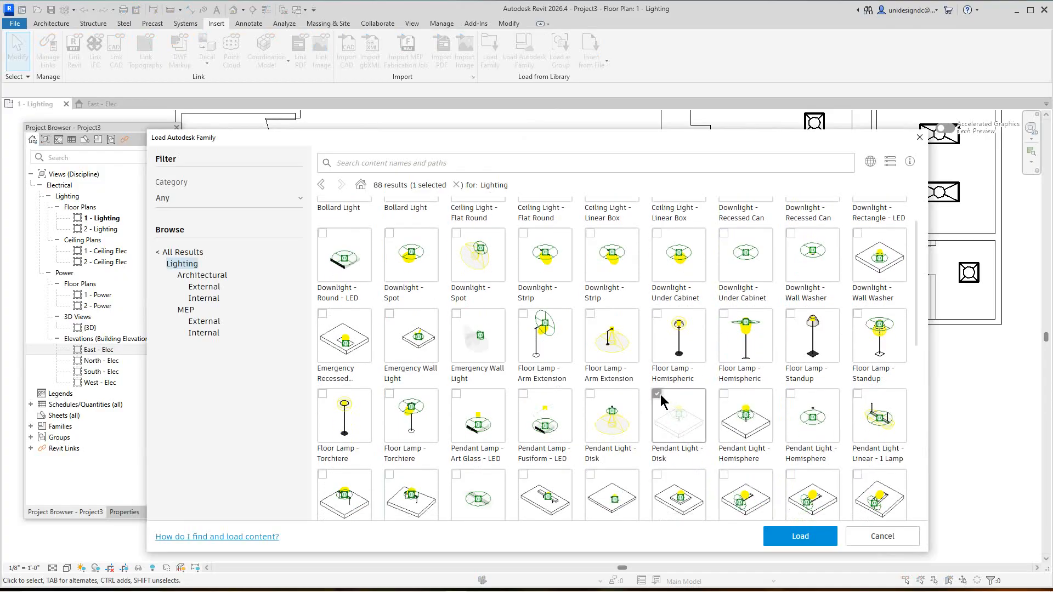
{"action": "left_click", "coordinate": [802, 536]}
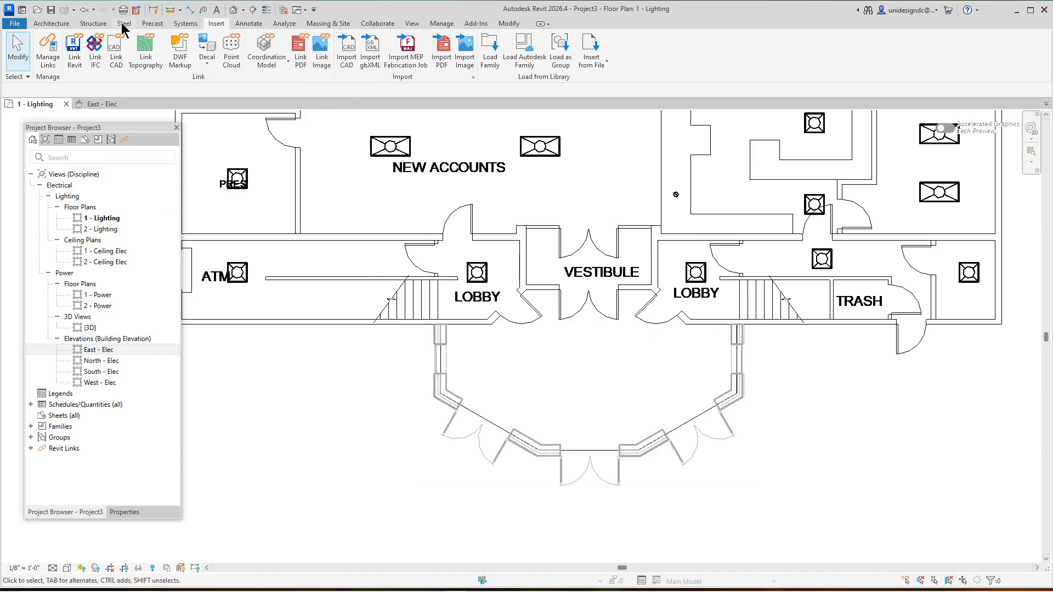
Try placing three Pendant Light - Disk fixtures on the Level 1 work plane inside the addition in the 1 - Lighting plan
{"action": "left_click", "coordinate": [186, 24]}
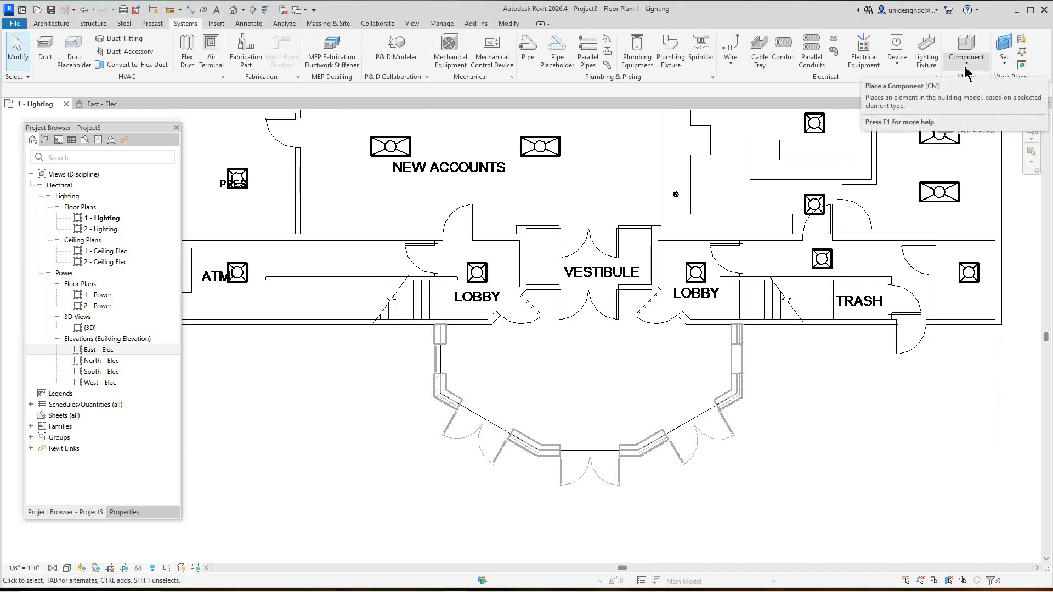
{"action": "left_click", "coordinate": [929, 60]}
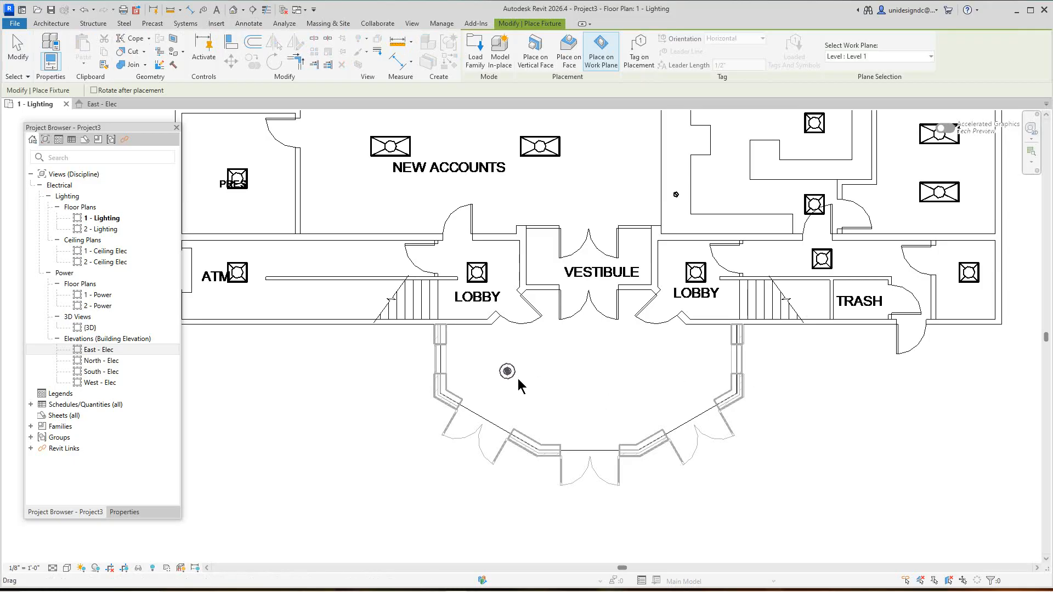
{"action": "left_click", "coordinate": [508, 371]}
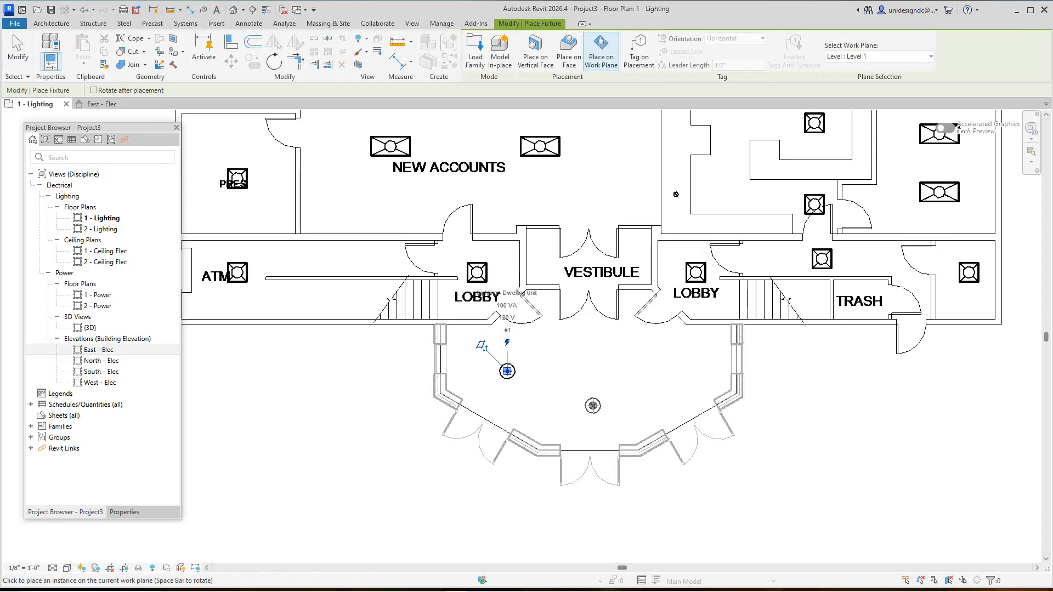
{"action": "left_click", "coordinate": [592, 406]}
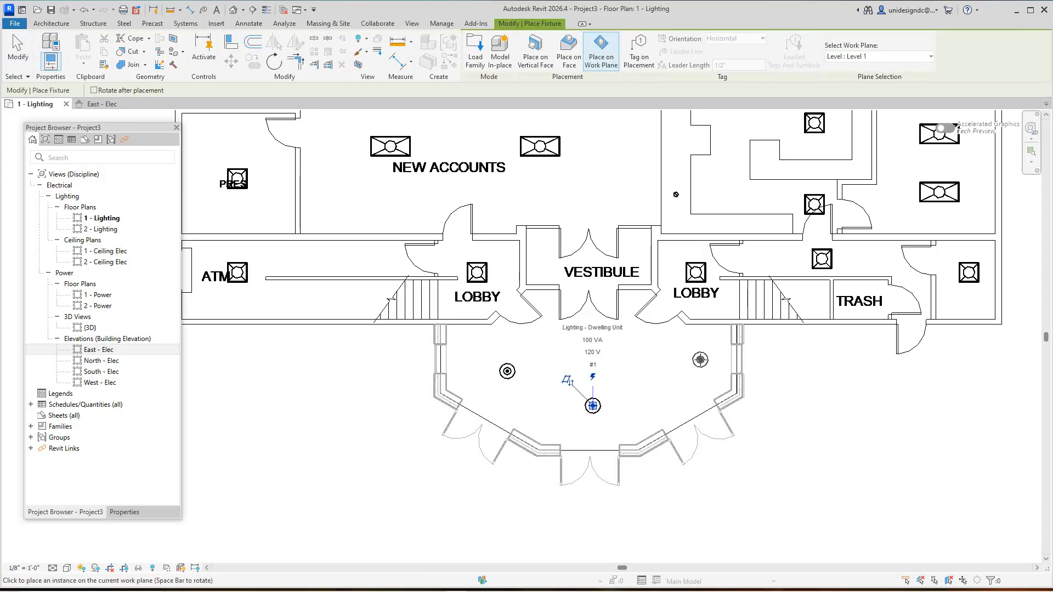
{"action": "left_click", "coordinate": [699, 360]}
{"action": "right_click", "coordinate": [701, 360]}
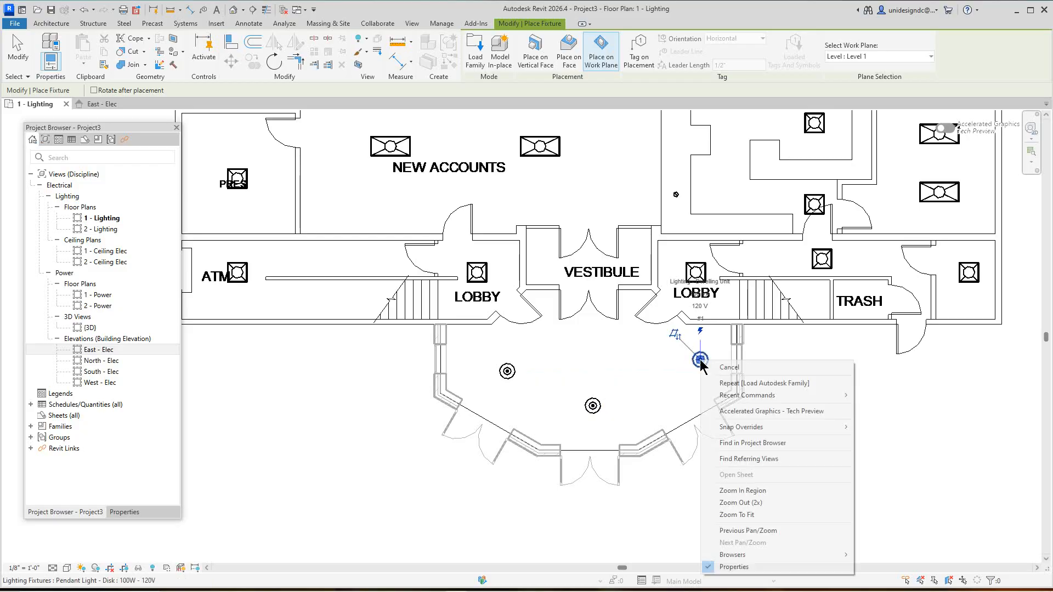
{"action": "left_click", "coordinate": [733, 372]}
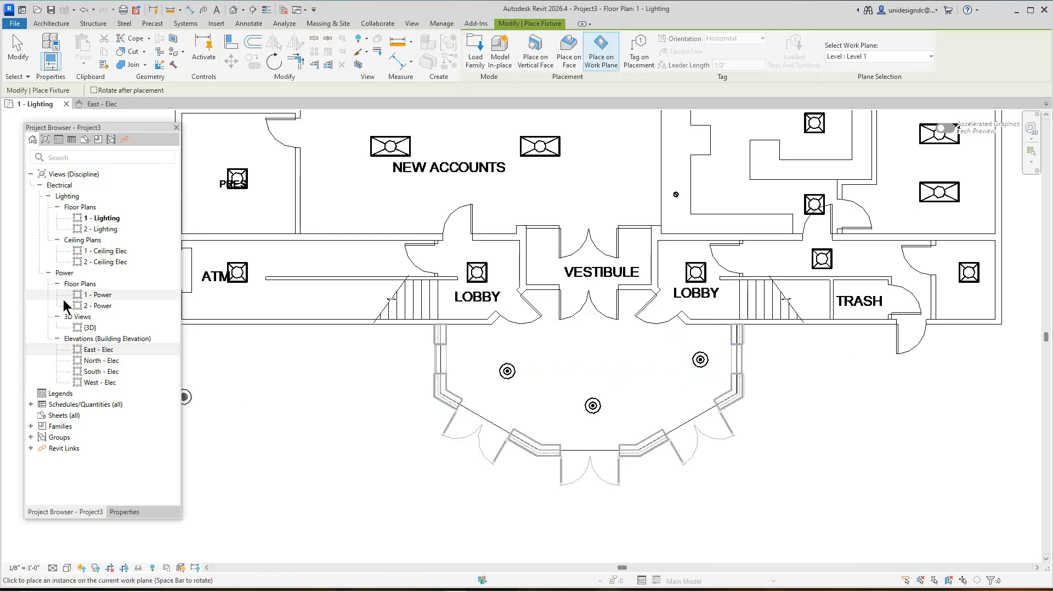
Open the 1 - Ceiling Elec plan and pick the linked addition's ceiling as the work plane for placing lighting fixtures
{"action": "double_click", "coordinate": [106, 251]}
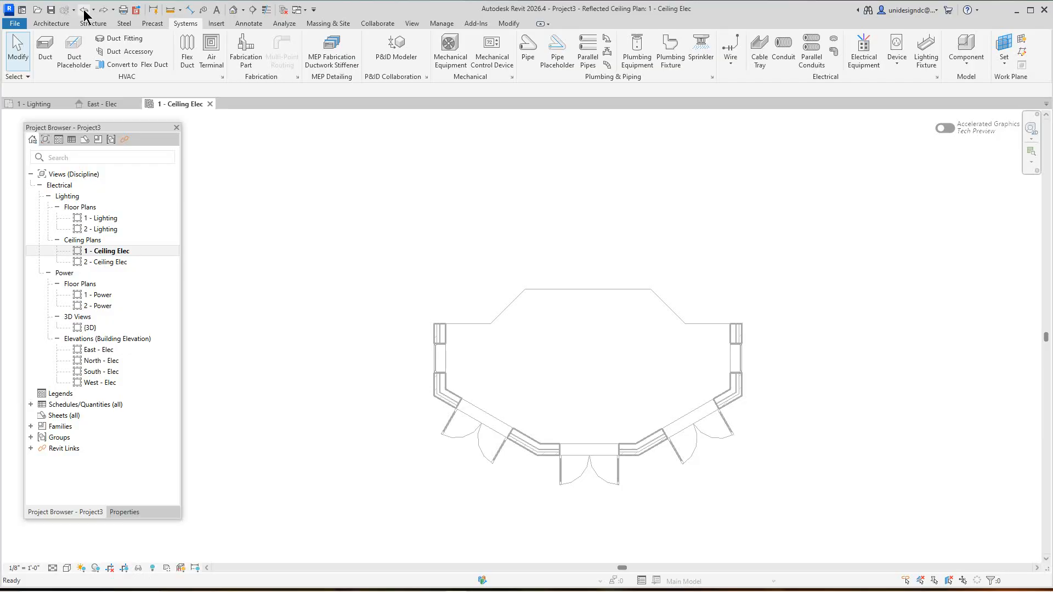
{"action": "left_click", "coordinate": [107, 251]}
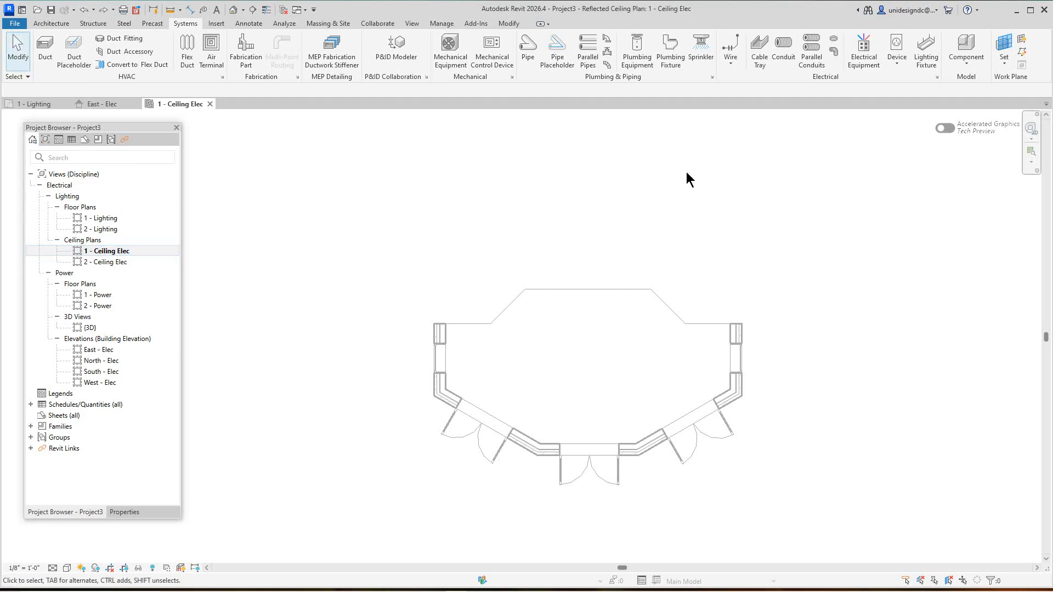
{"action": "left_click", "coordinate": [932, 52]}
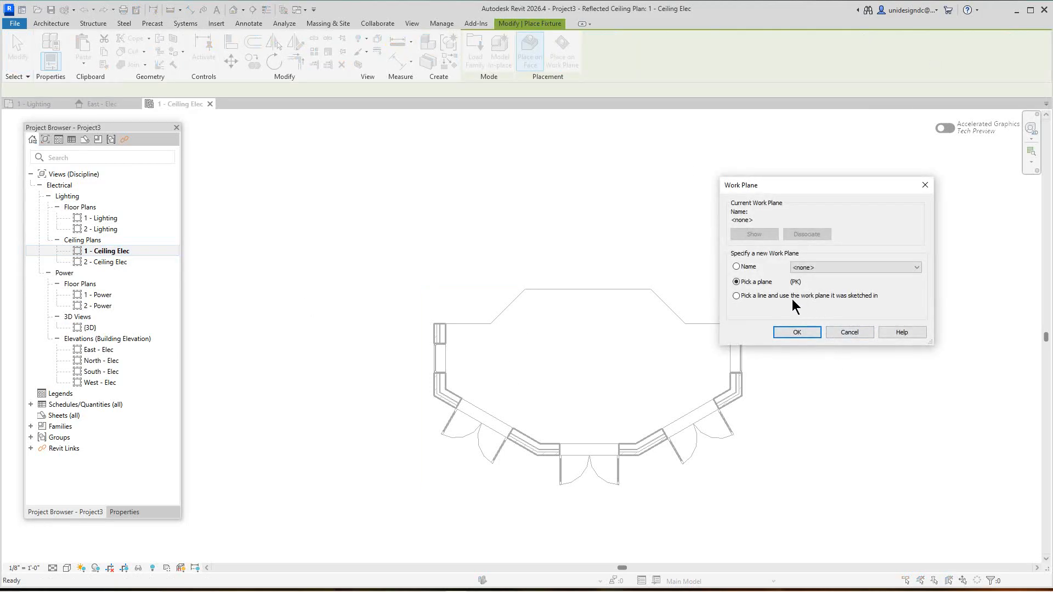
{"action": "left_click", "coordinate": [801, 332]}
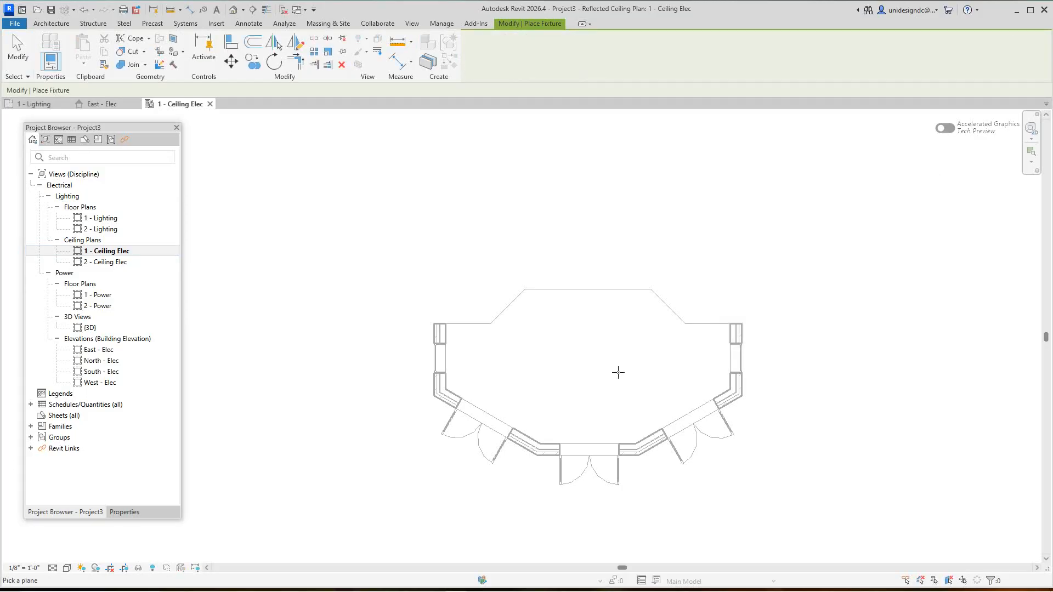
{"action": "left_click", "coordinate": [678, 320]}
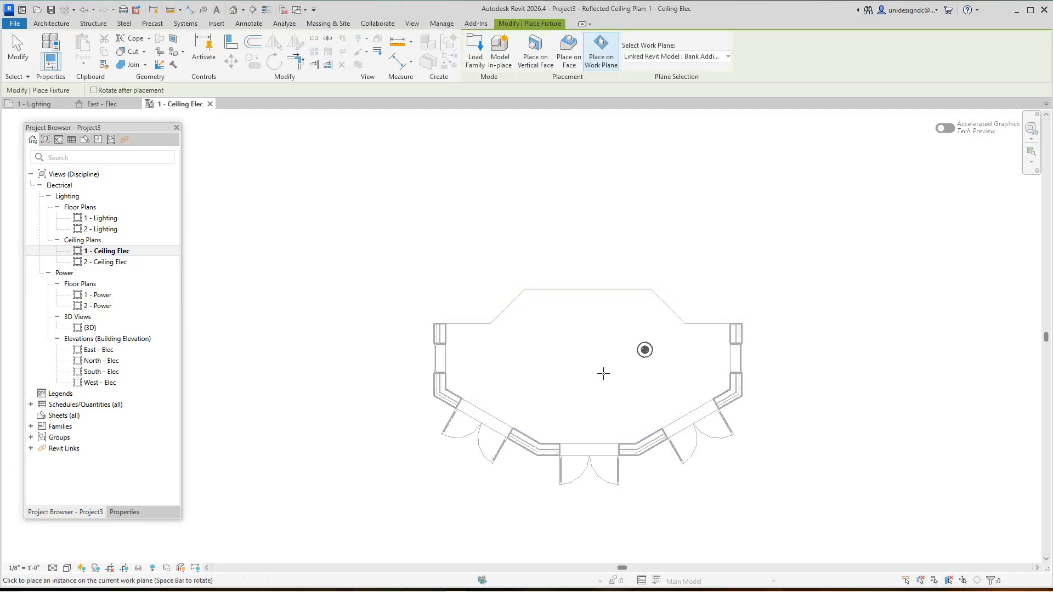
Place three Pendant Light - Disk 100W - 120V fixtures in a triangle across the addition's ceiling, with the middle one nearest the front doors
{"action": "left_click", "coordinate": [511, 370]}
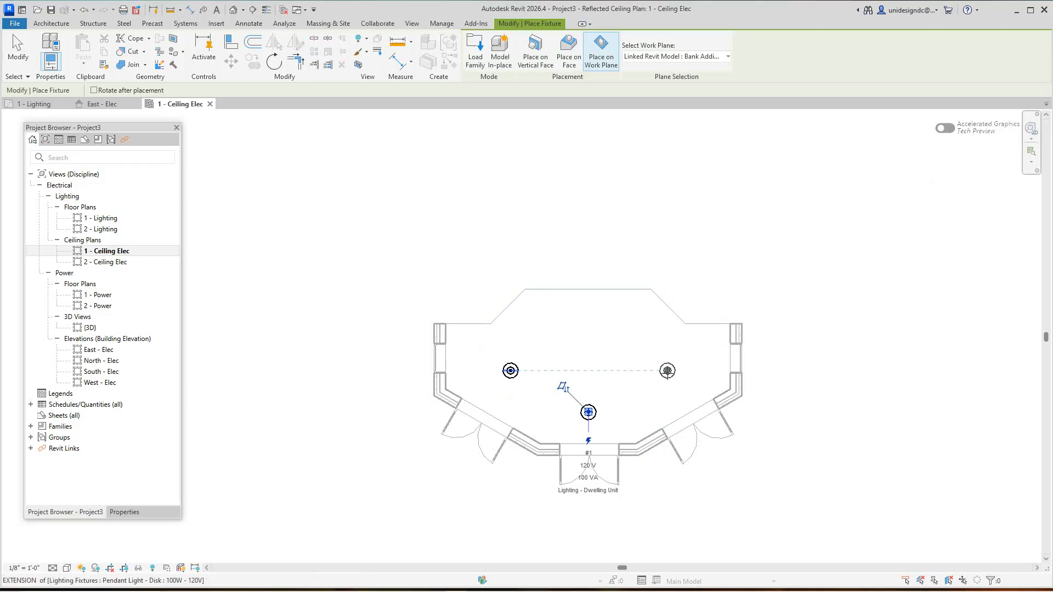
{"action": "left_click", "coordinate": [588, 412]}
{"action": "right_click", "coordinate": [668, 374]}
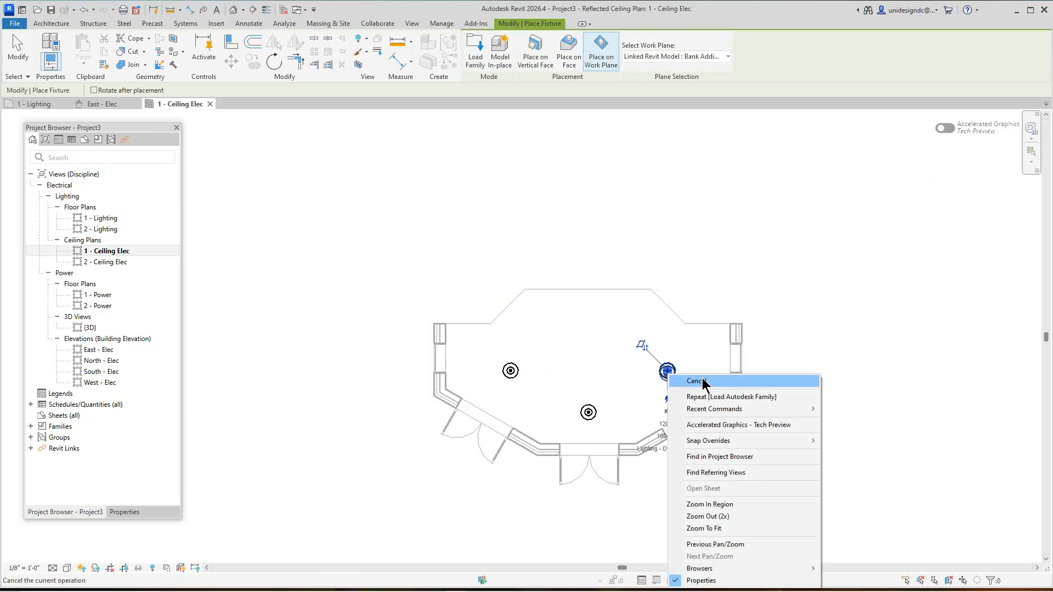
{"action": "left_click", "coordinate": [697, 381]}
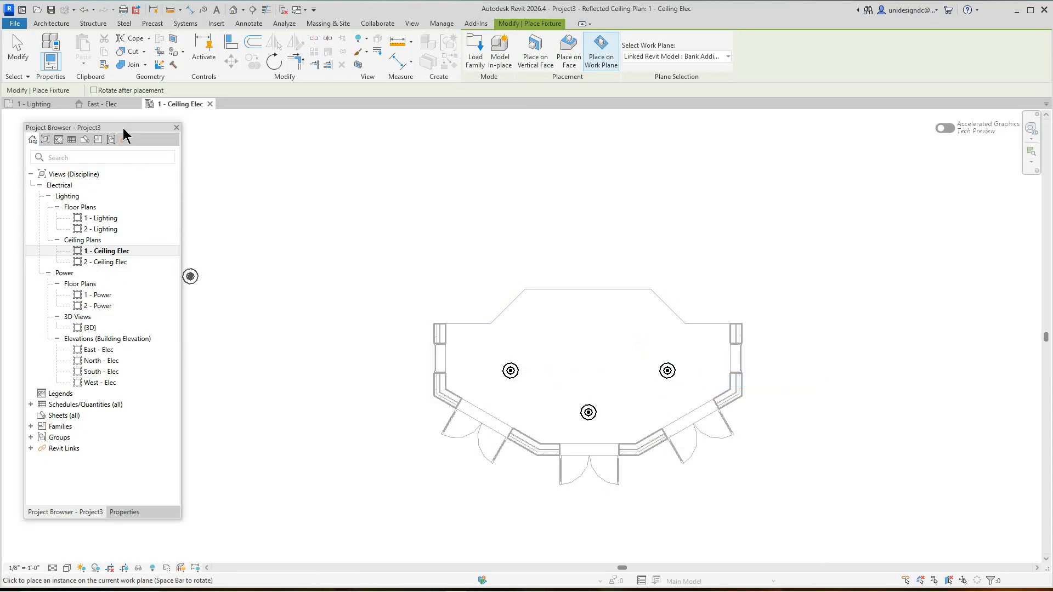
Examine how the pendant lights hang from the addition's ceiling in the East - Elec elevation, without specifying a new work plane
{"action": "left_click", "coordinate": [118, 105]}
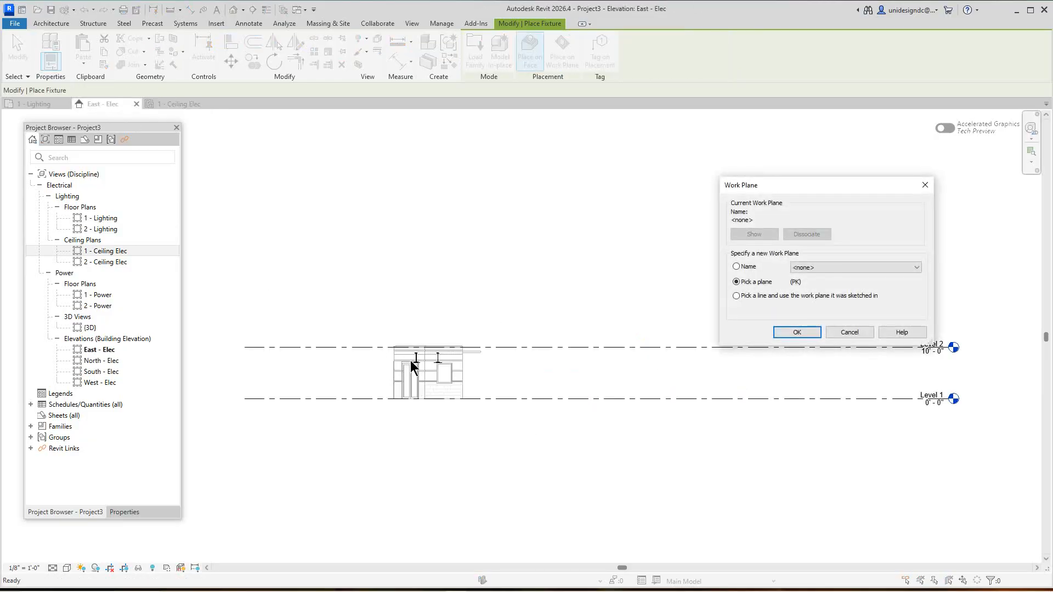
{"action": "left_click", "coordinate": [851, 332]}
{"action": "scroll", "coordinate": [433, 368], "scroll_direction": "up", "scroll_amount": 4}
{"action": "scroll", "coordinate": [425, 343], "scroll_direction": "down", "scroll_amount": 4}
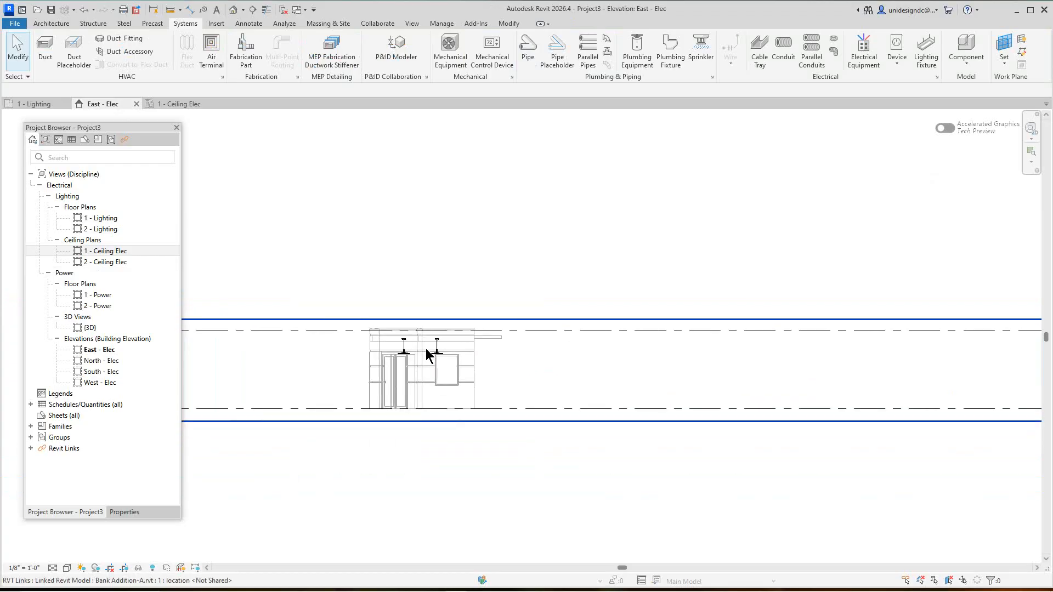
{"action": "scroll", "coordinate": [427, 359], "scroll_direction": "down", "scroll_amount": 2}
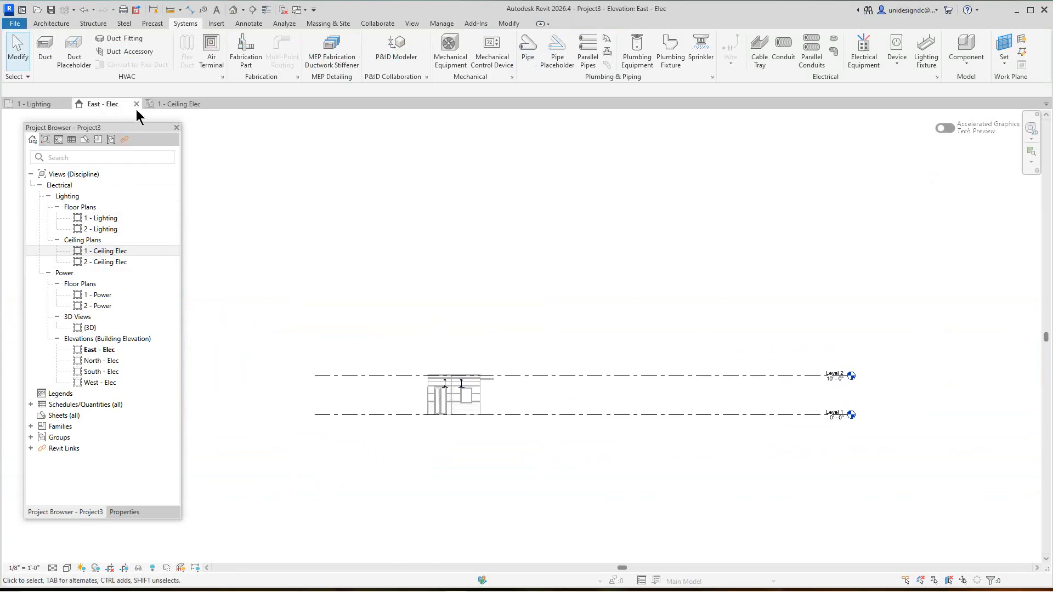
Examine the addition's pendant lights alongside the imported bank layout in the 1 - Lighting floor plan
{"action": "left_click", "coordinate": [51, 104]}
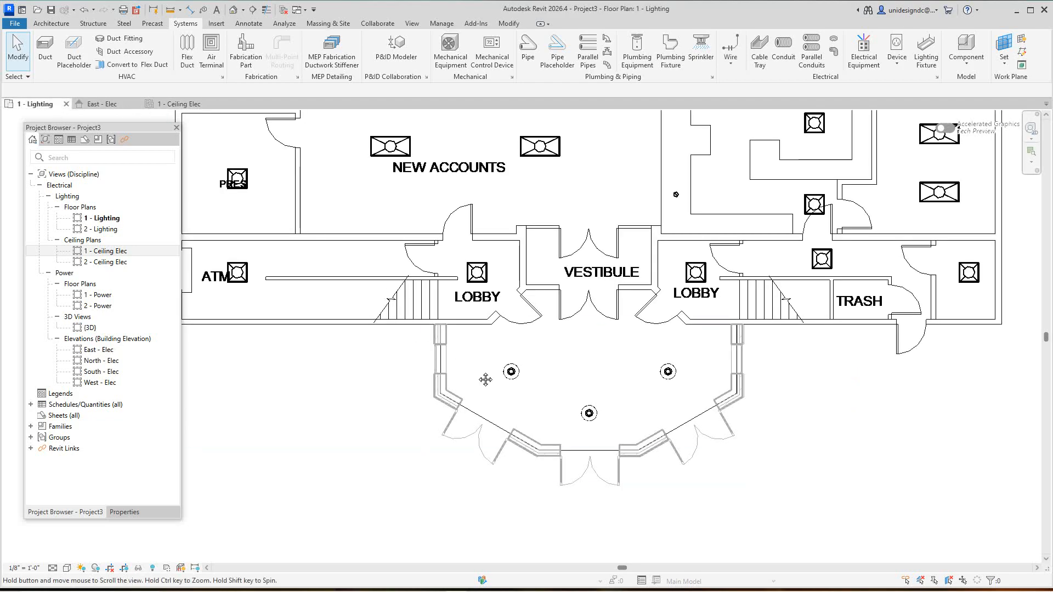
{"action": "scroll", "coordinate": [478, 395], "scroll_direction": "down", "scroll_amount": 2}
{"action": "scroll", "coordinate": [493, 422], "scroll_direction": "down", "scroll_amount": 1}
{"action": "scroll", "coordinate": [507, 435], "scroll_direction": "up", "scroll_amount": 2}
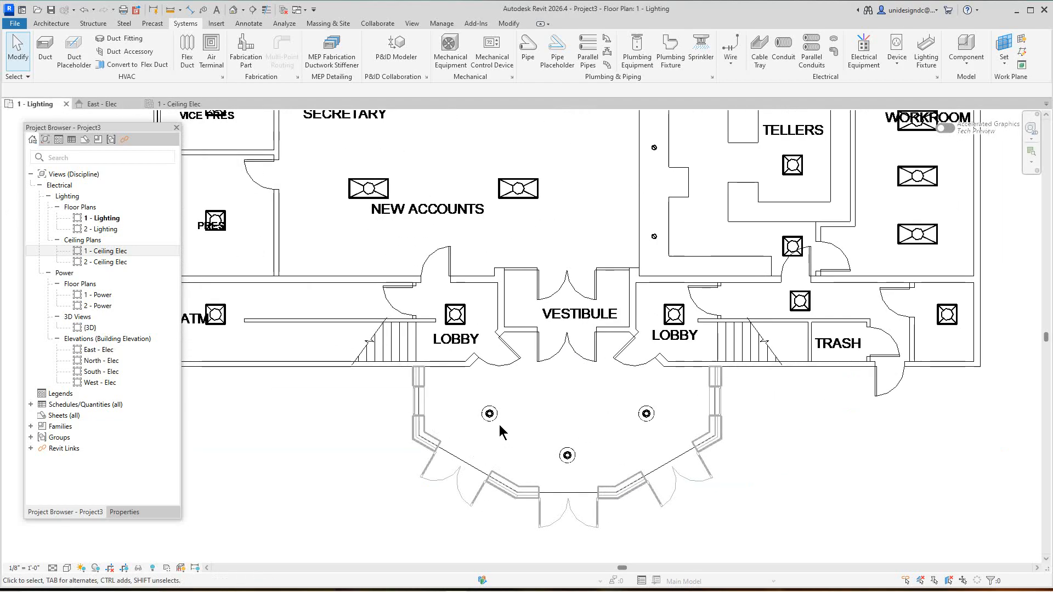
{"action": "scroll", "coordinate": [476, 408], "scroll_direction": "down", "scroll_amount": 2}
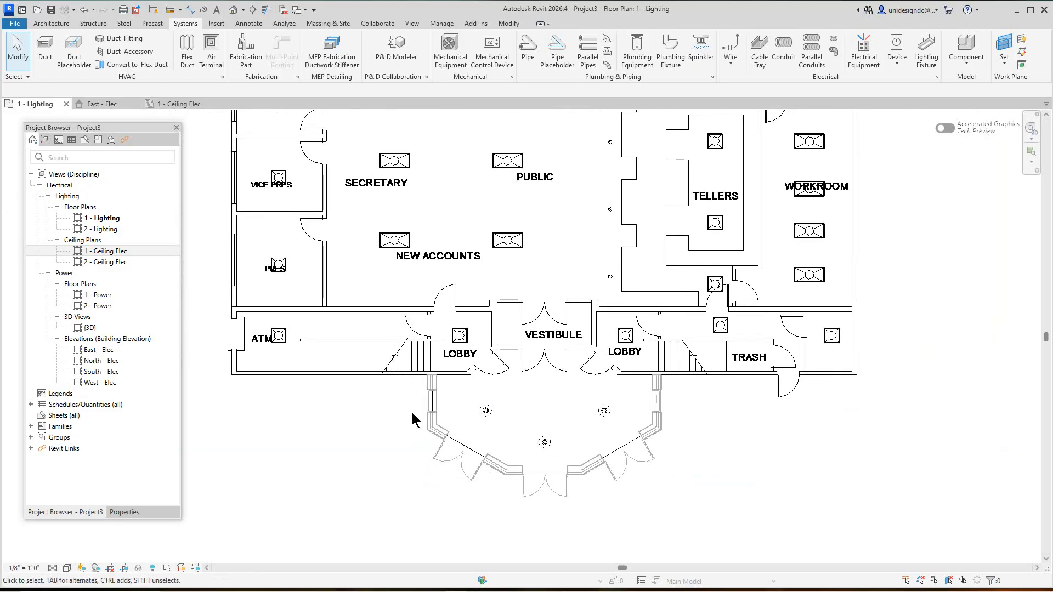
{"action": "scroll", "coordinate": [394, 419], "scroll_direction": "down", "scroll_amount": 3}
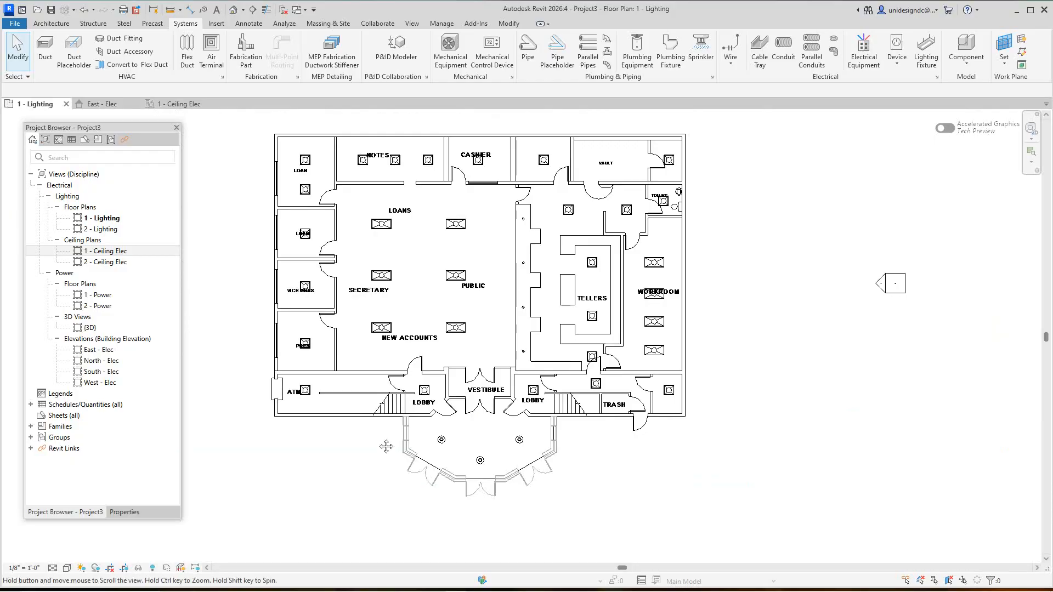
{"action": "scroll", "coordinate": [373, 436], "scroll_direction": "down", "scroll_amount": 1}
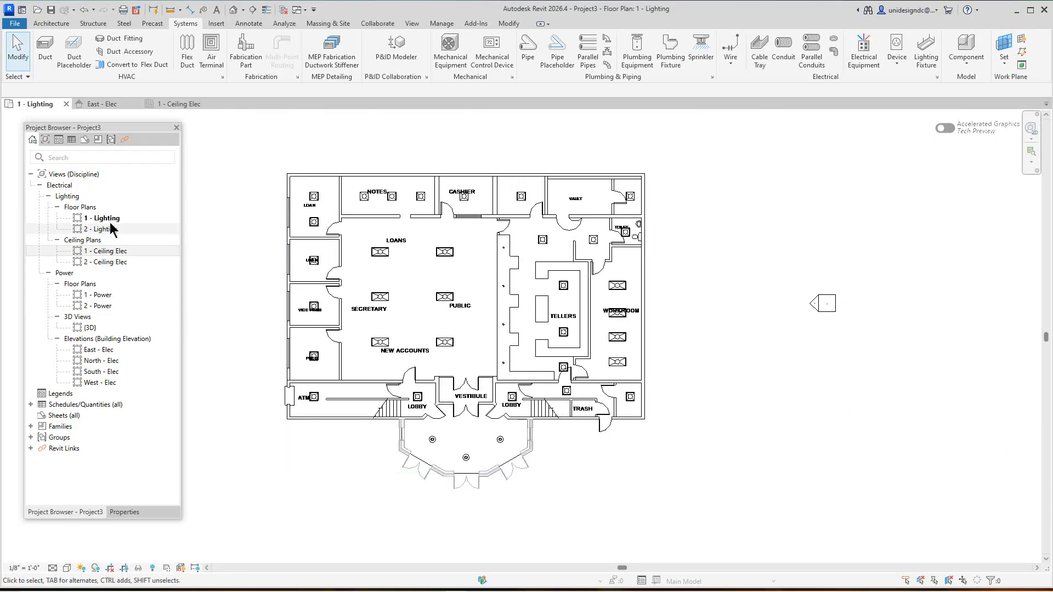
Query the 2x4 parabolic troffer light nearest the LOANS label's east side in the imported Bank-MEP.dwg plan
{"action": "left_click", "coordinate": [83, 220]}
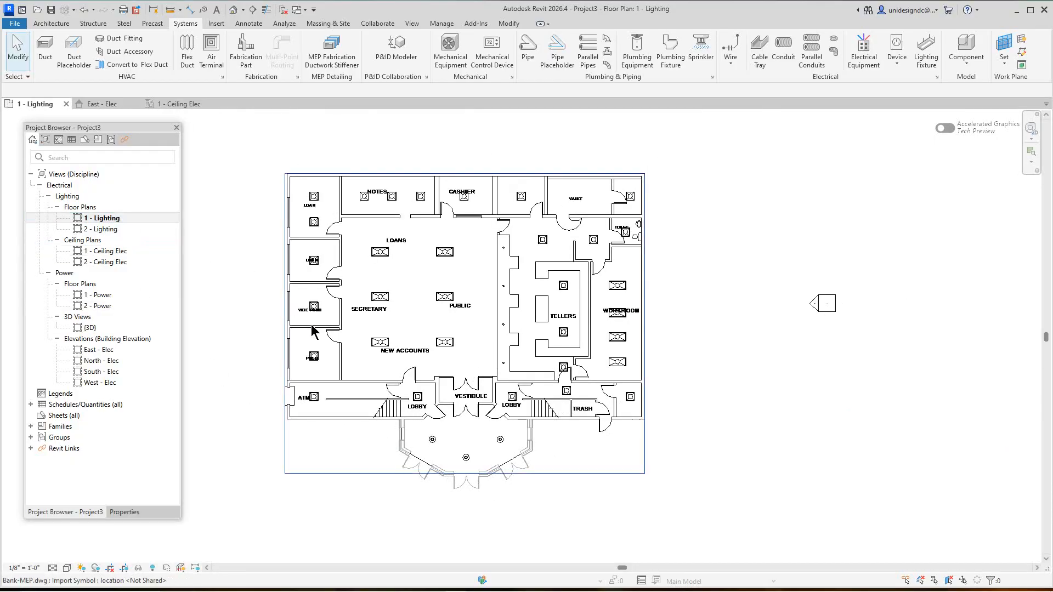
{"action": "scroll", "coordinate": [368, 366], "scroll_direction": "down", "scroll_amount": 2}
{"action": "scroll", "coordinate": [367, 361], "scroll_direction": "down", "scroll_amount": 1}
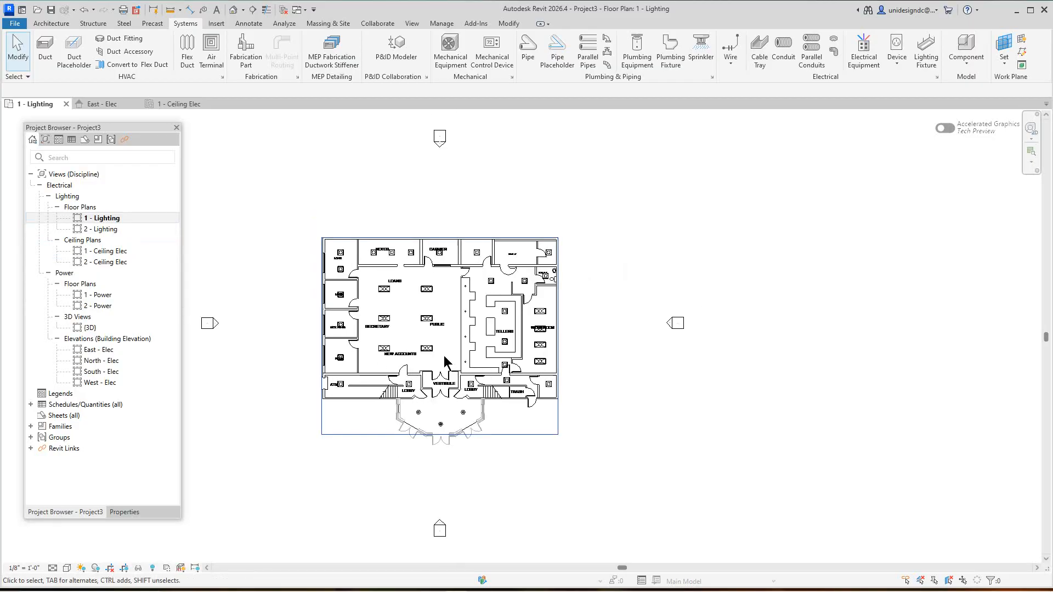
{"action": "scroll", "coordinate": [559, 254], "scroll_direction": "up", "scroll_amount": 2}
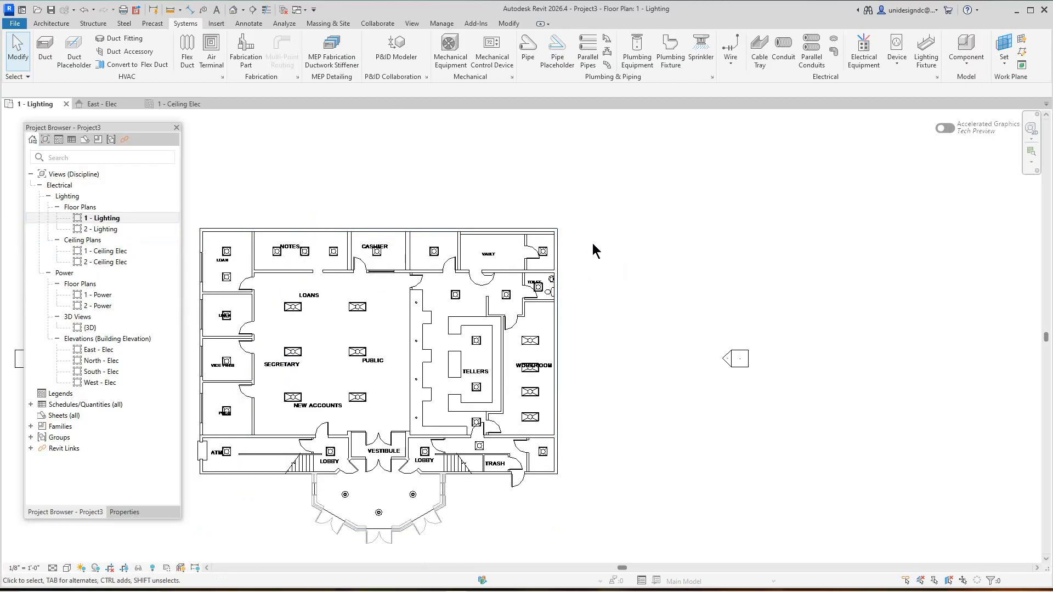
{"action": "middle_click_drag", "start_coordinate": [592, 244], "coordinate": [679, 241]}
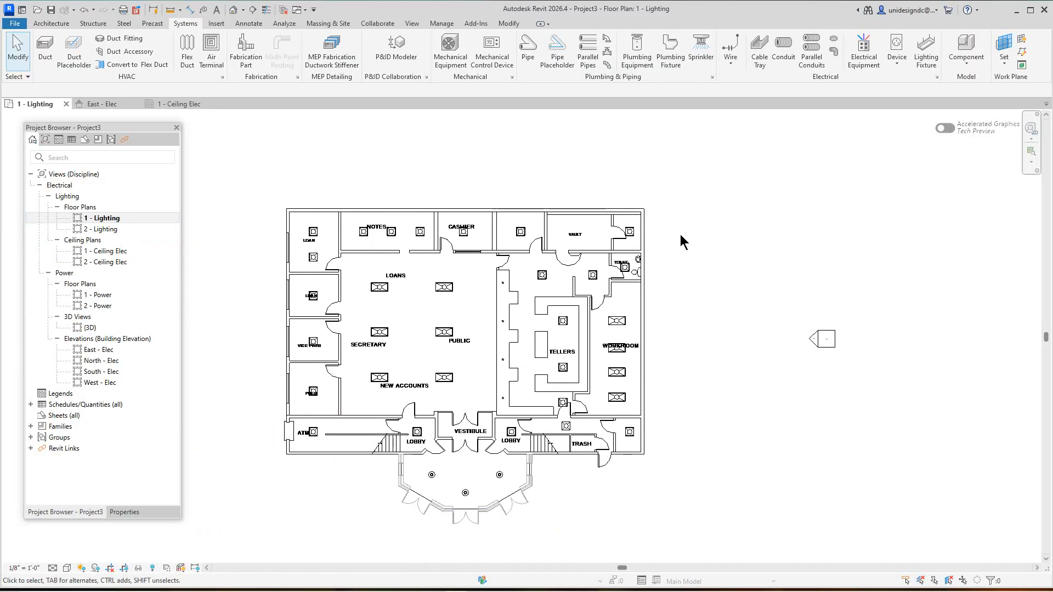
{"action": "left_click", "coordinate": [632, 216]}
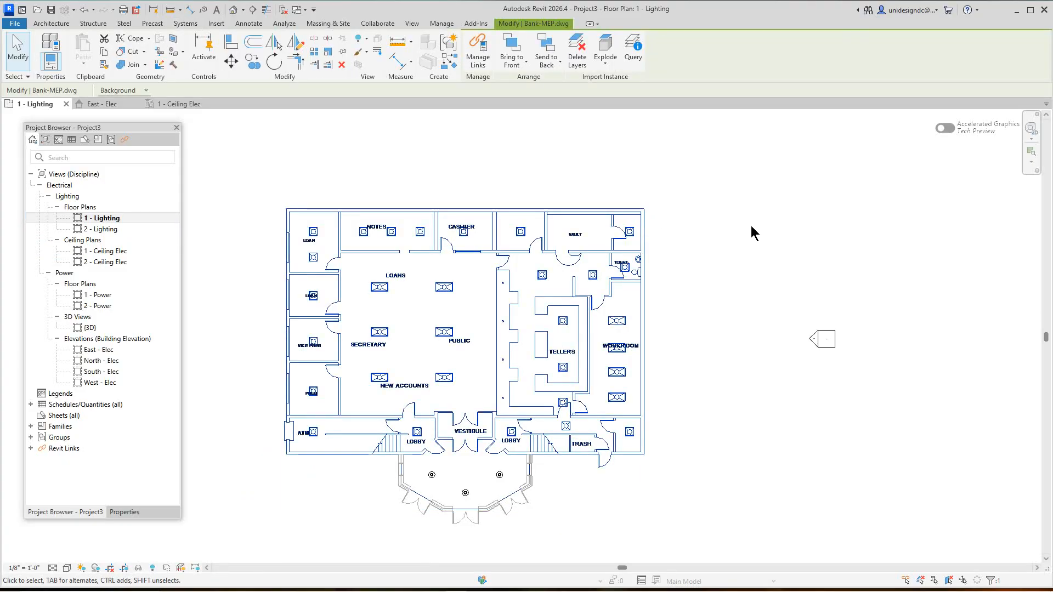
{"action": "left_click", "coordinate": [636, 50]}
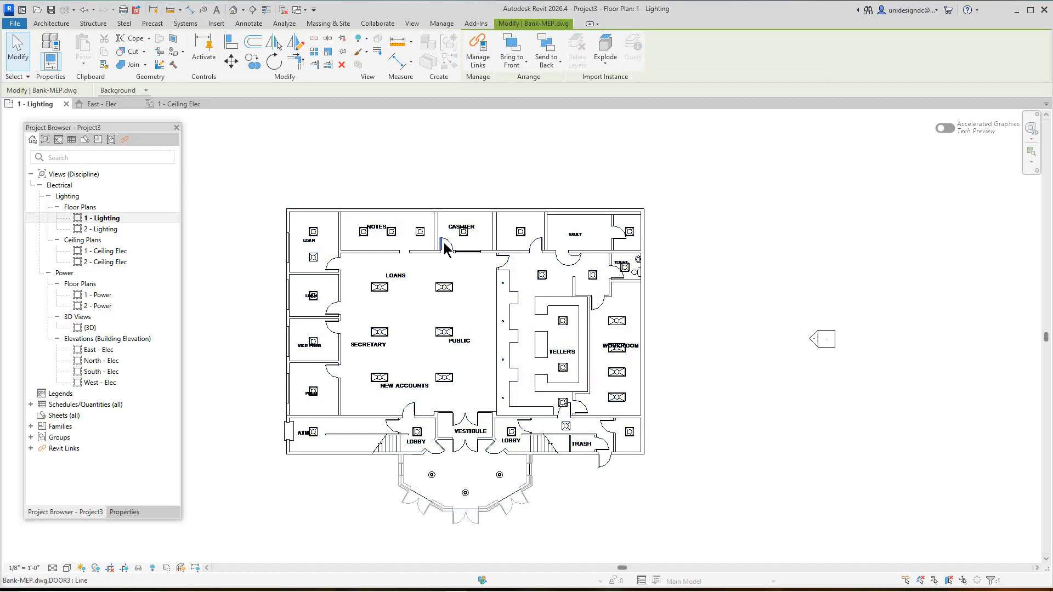
{"action": "scroll", "coordinate": [457, 255], "scroll_direction": "up", "scroll_amount": 2}
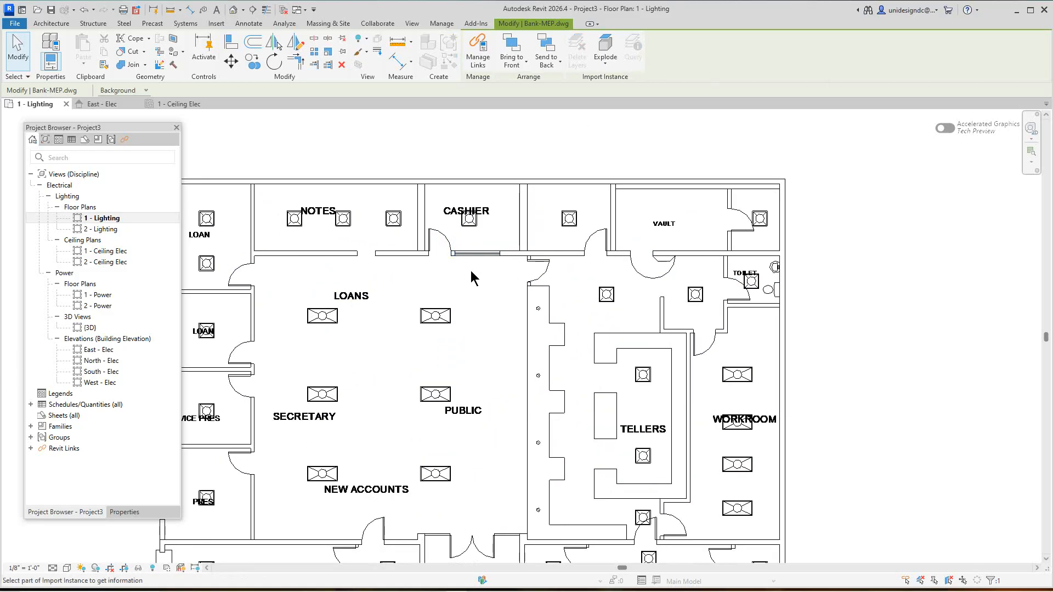
{"action": "left_click", "coordinate": [447, 326]}
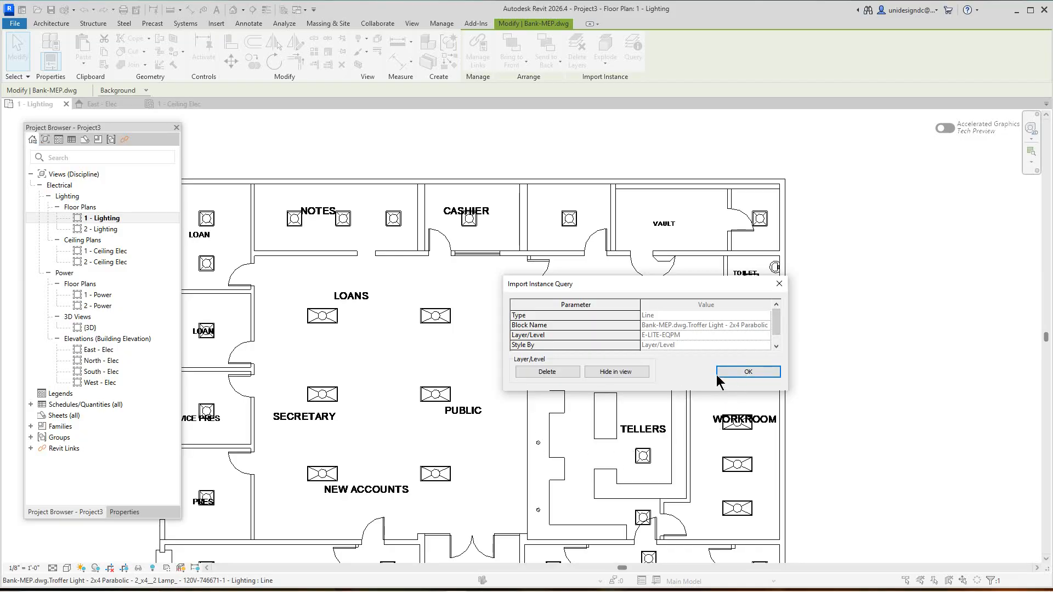
{"action": "left_click", "coordinate": [748, 371]}
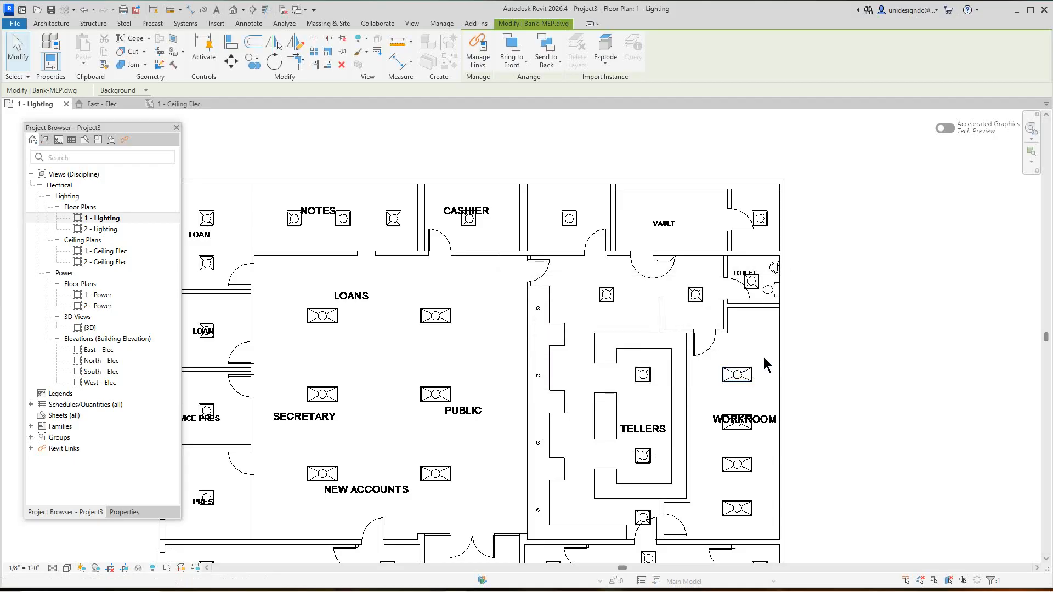
Query the toilet room's plumbing fixture and the troffer light just east of NEW ACCOUNTS in the imported plan
{"action": "left_click", "coordinate": [768, 294]}
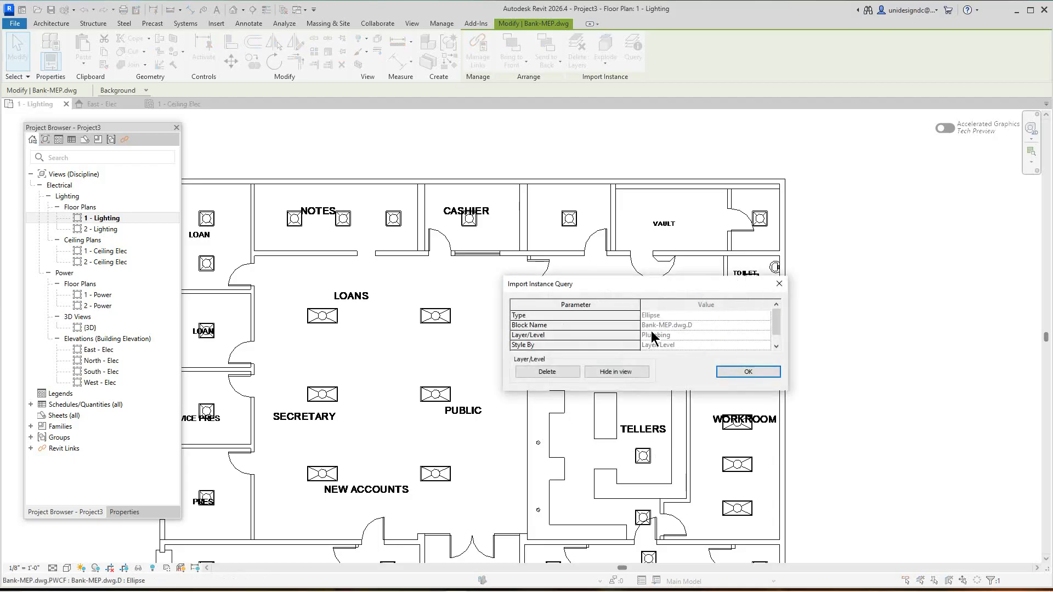
{"action": "left_click", "coordinate": [746, 372]}
{"action": "scroll", "coordinate": [713, 384], "scroll_direction": "down", "scroll_amount": 4}
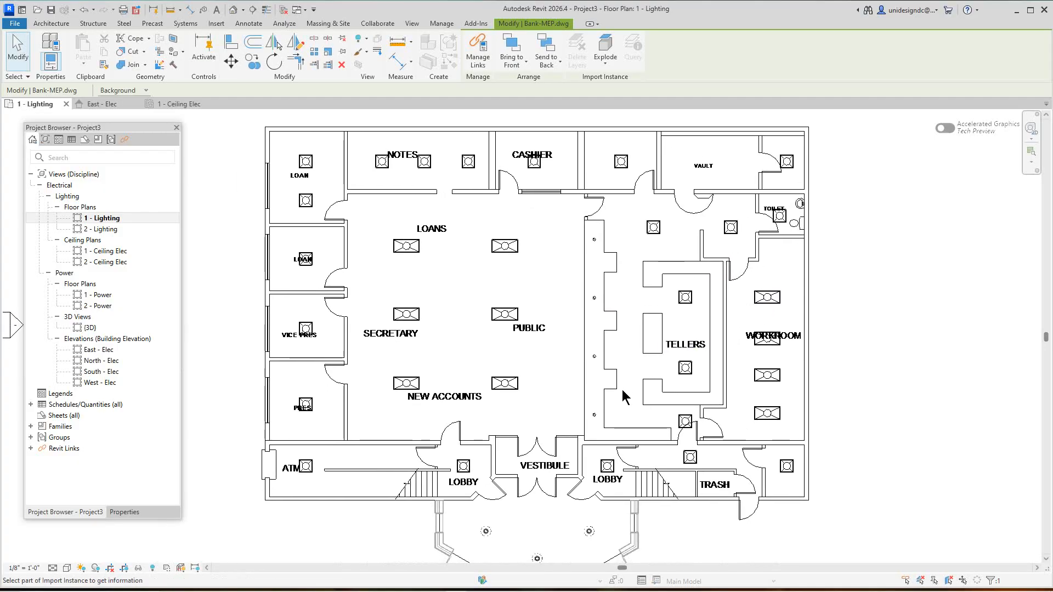
{"action": "scroll", "coordinate": [619, 419], "scroll_direction": "down", "scroll_amount": 2}
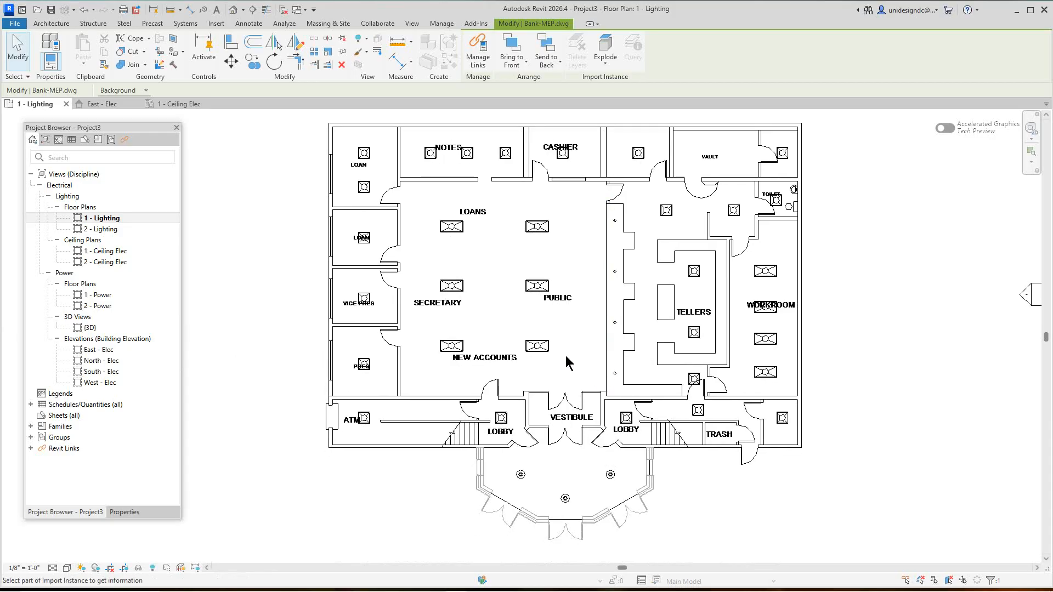
{"action": "scroll", "coordinate": [568, 356], "scroll_direction": "up", "scroll_amount": 5}
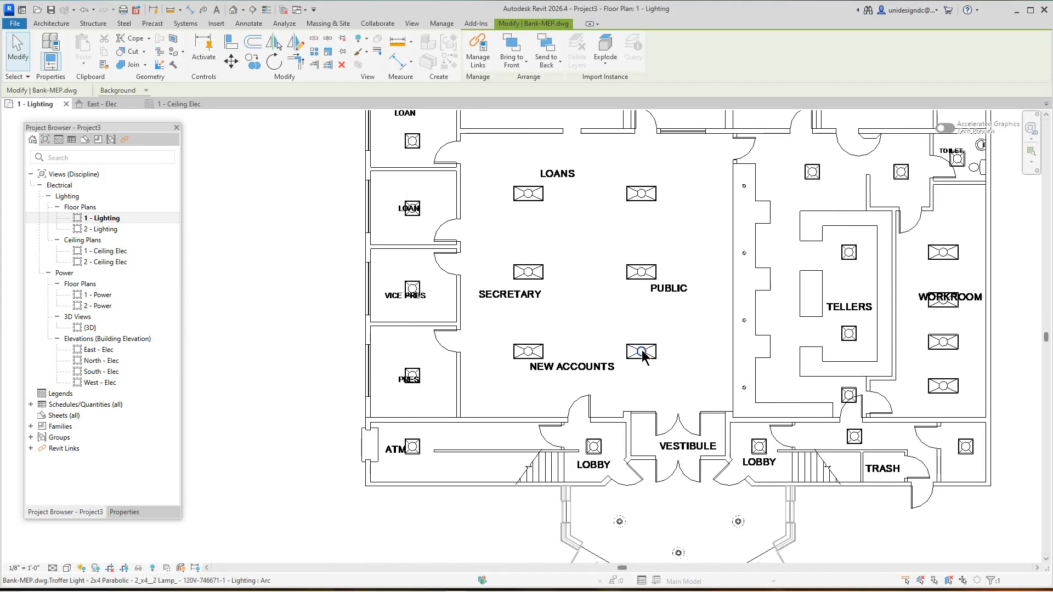
{"action": "left_click", "coordinate": [641, 354]}
{"action": "left_click", "coordinate": [745, 371]}
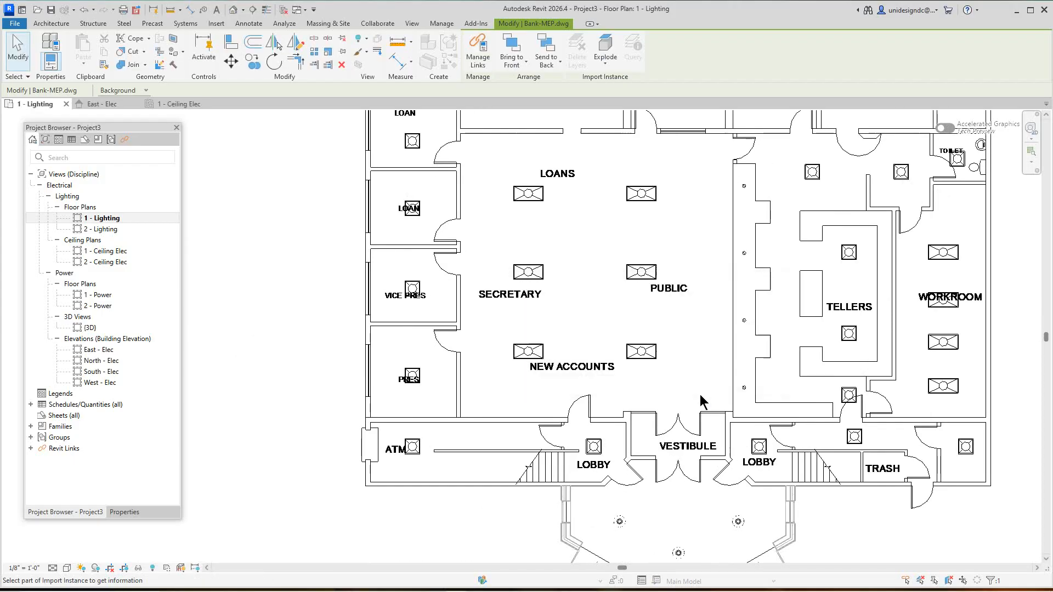
Hide the Furniture and Text layers of Bank-MEP.dwg in the 1 - Lighting floor plan's visibility overrides
{"action": "scroll", "coordinate": [693, 401], "scroll_direction": "down", "scroll_amount": 2}
{"action": "middle_click_drag", "start_coordinate": [690, 404], "coordinate": [531, 405]}
{"action": "scroll", "coordinate": [626, 386], "scroll_direction": "down", "scroll_amount": 2}
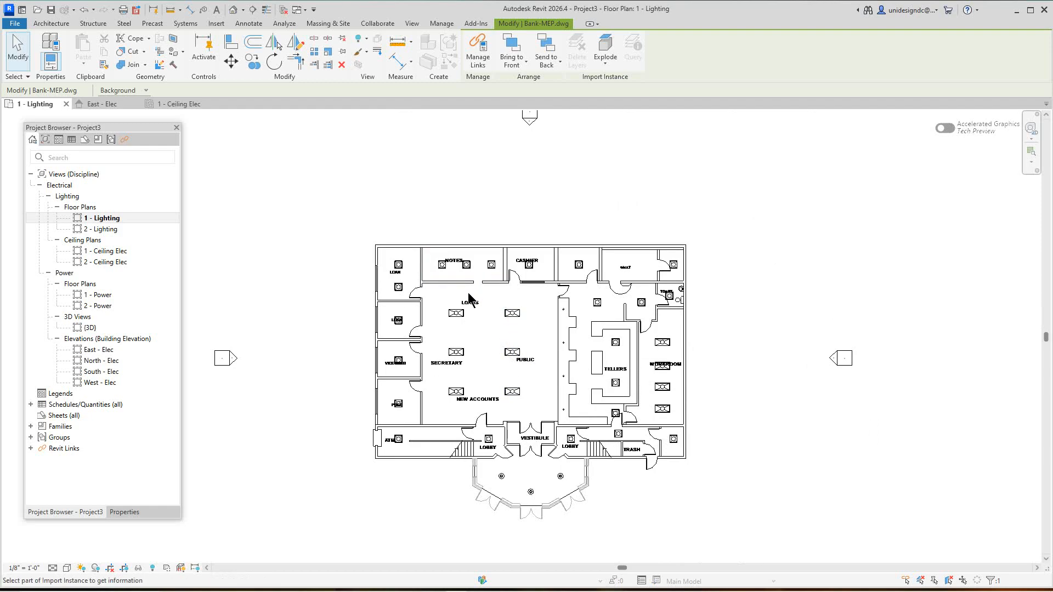
{"action": "key", "text": "v"}
{"action": "key", "text": "v"}
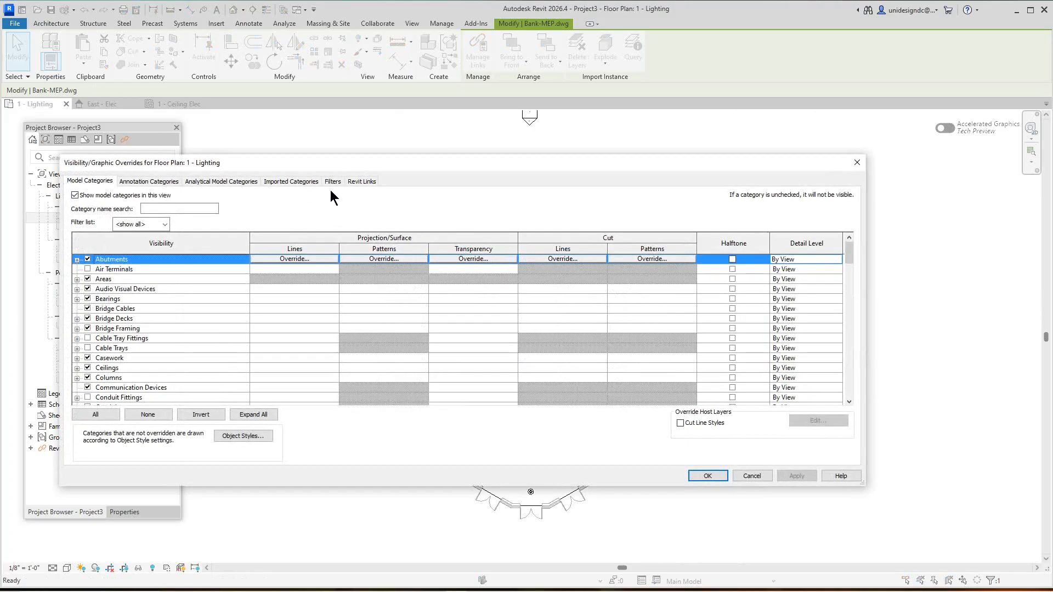
{"action": "left_click", "coordinate": [287, 182]}
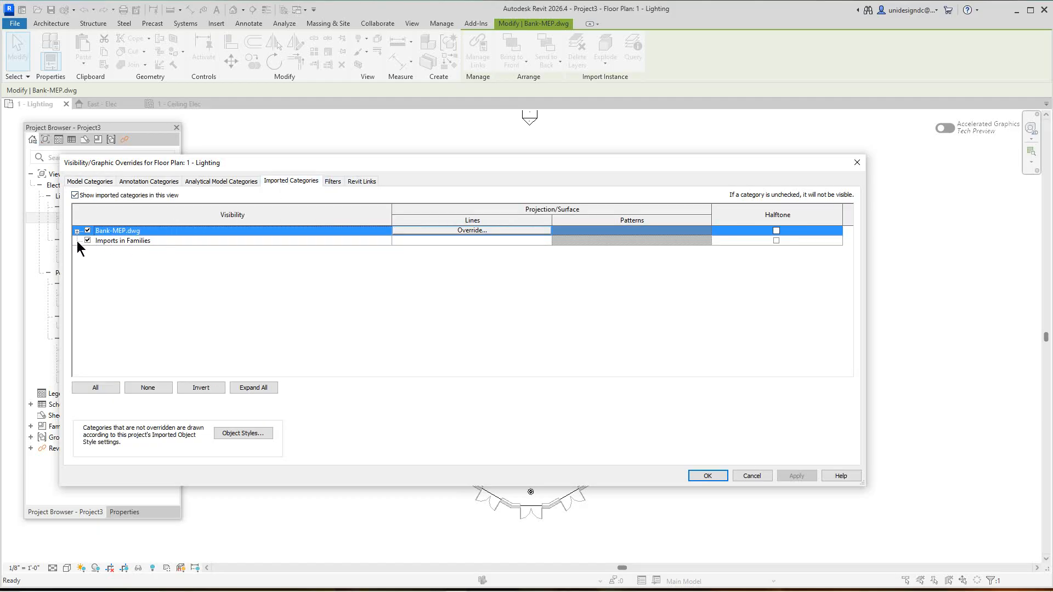
{"action": "left_click", "coordinate": [76, 231]}
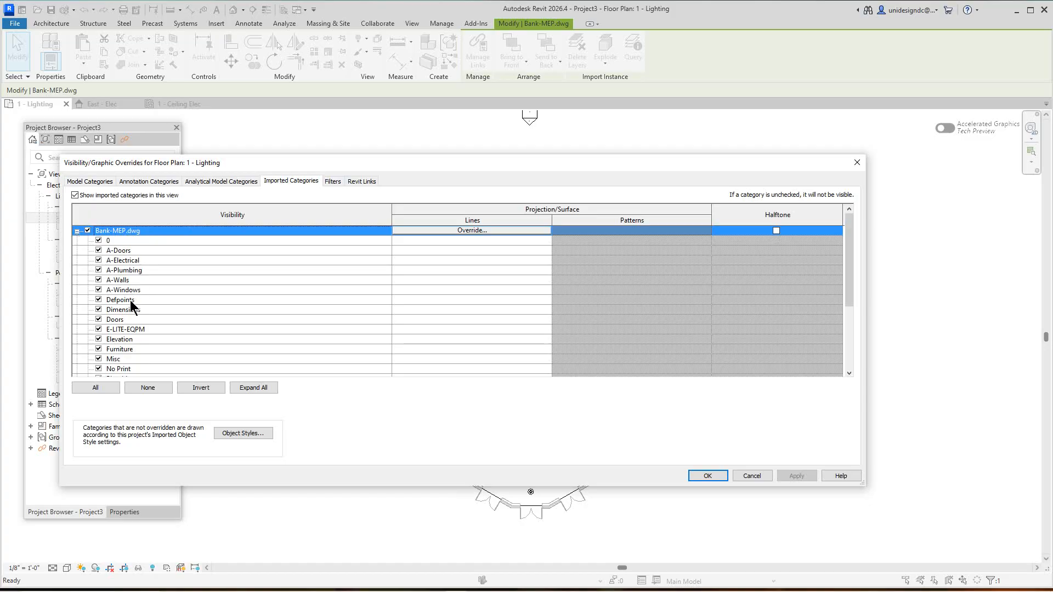
{"action": "scroll", "coordinate": [115, 332], "scroll_direction": "down", "scroll_amount": 1}
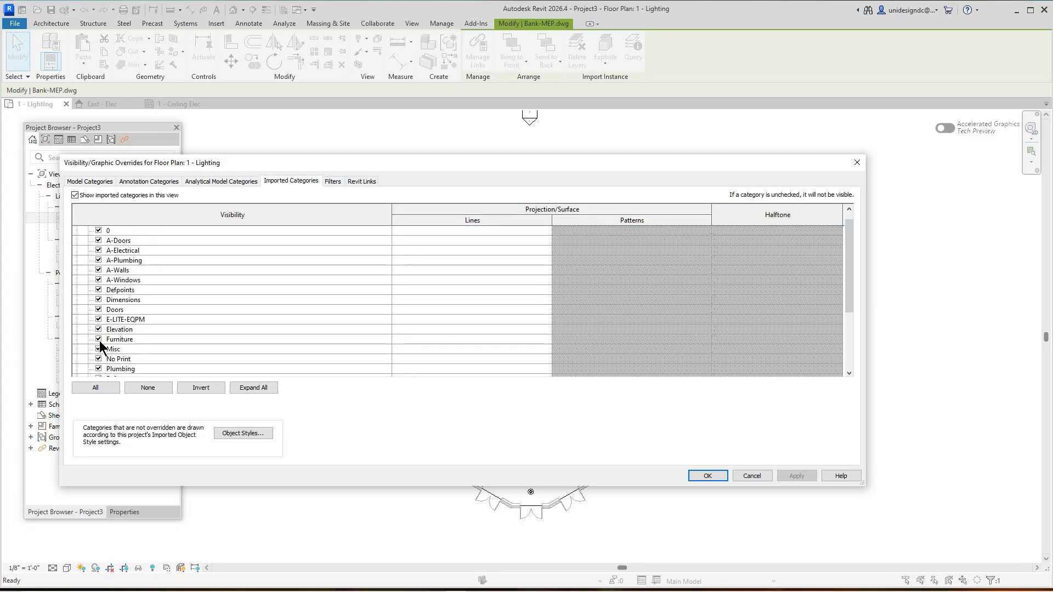
{"action": "left_click", "coordinate": [98, 340]}
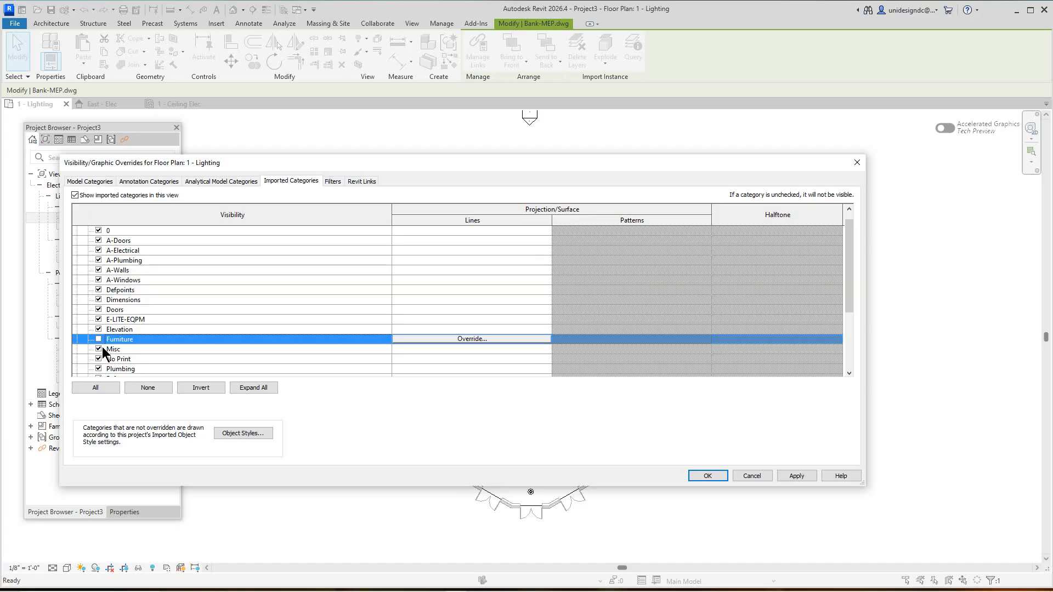
{"action": "scroll", "coordinate": [104, 291], "scroll_direction": "down", "scroll_amount": 2}
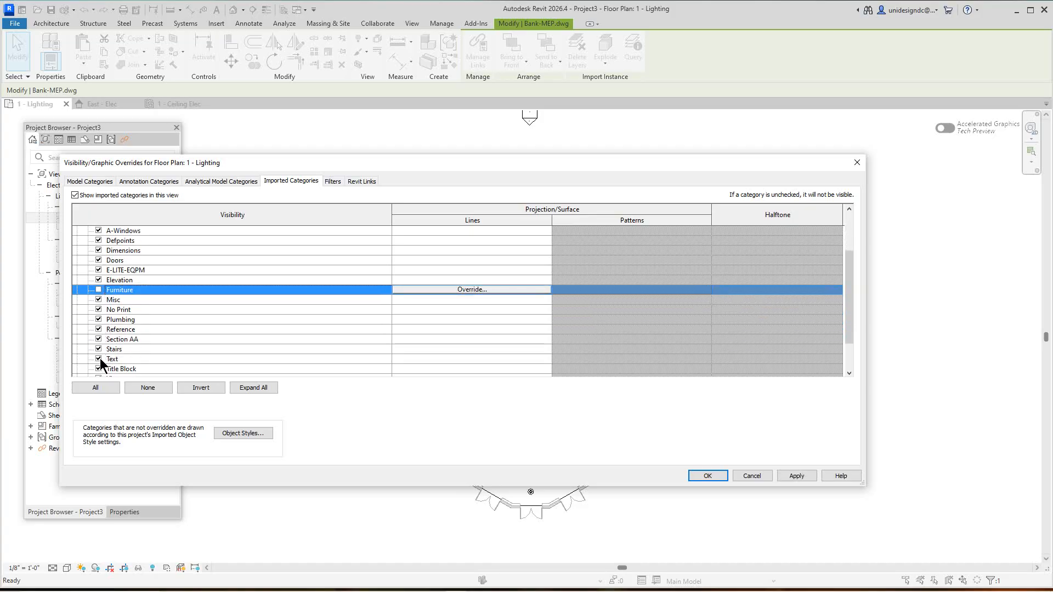
{"action": "left_click", "coordinate": [98, 358]}
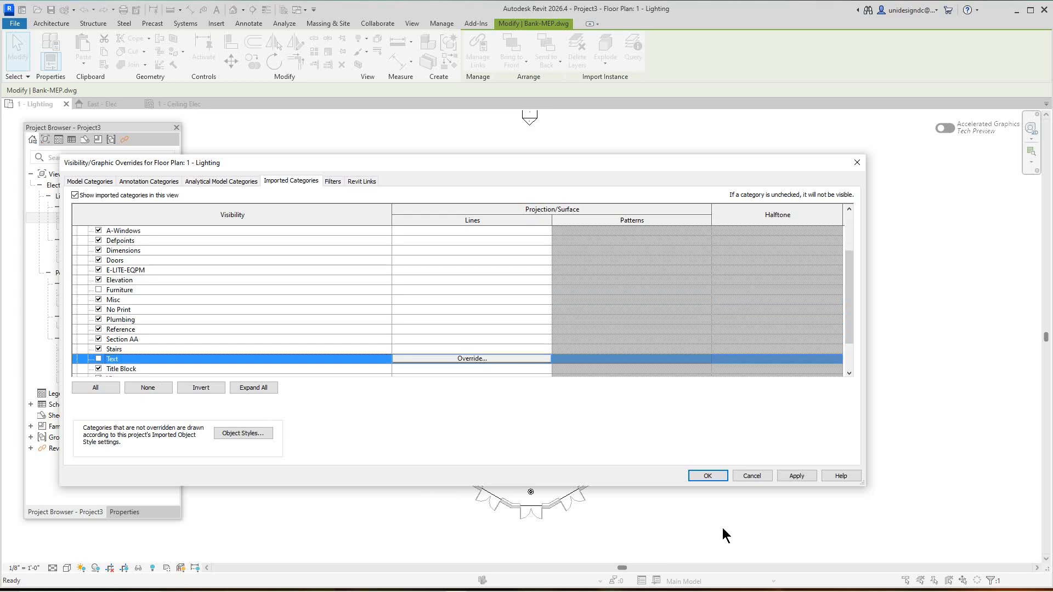
{"action": "left_click", "coordinate": [796, 475]}
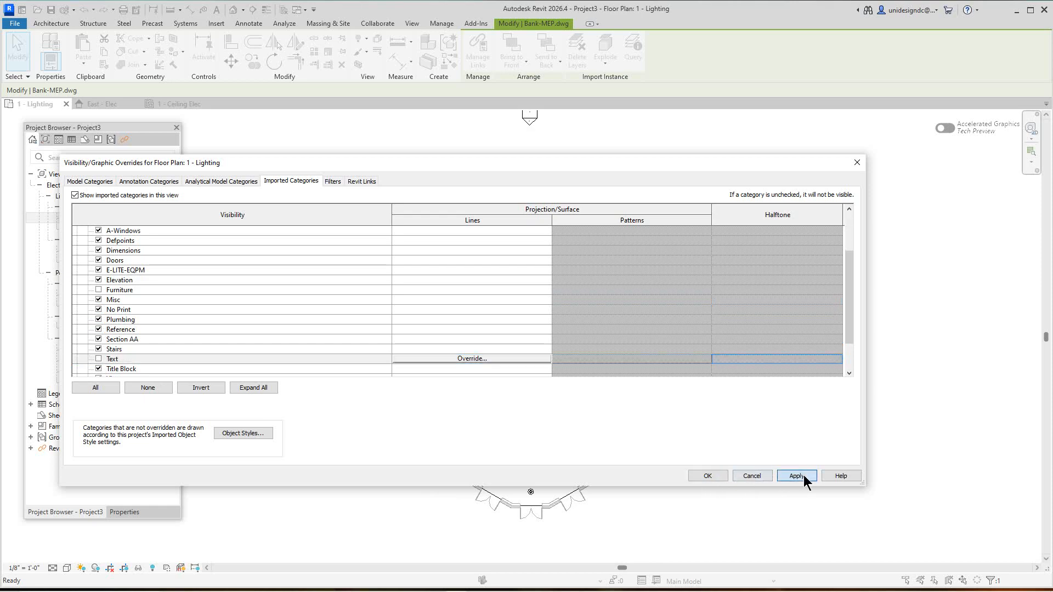
{"action": "left_click", "coordinate": [707, 475]}
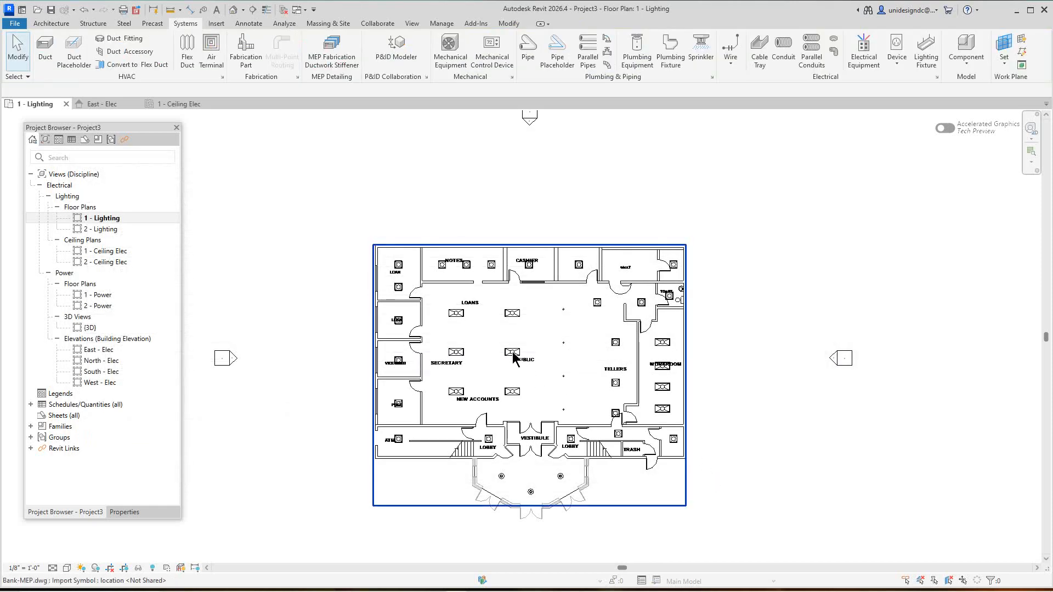
Examine the imported bank plan around the teller and public areas with the layer overrides applied
{"action": "scroll", "coordinate": [578, 364], "scroll_direction": "up", "scroll_amount": 3}
{"action": "scroll", "coordinate": [599, 384], "scroll_direction": "up", "scroll_amount": 3}
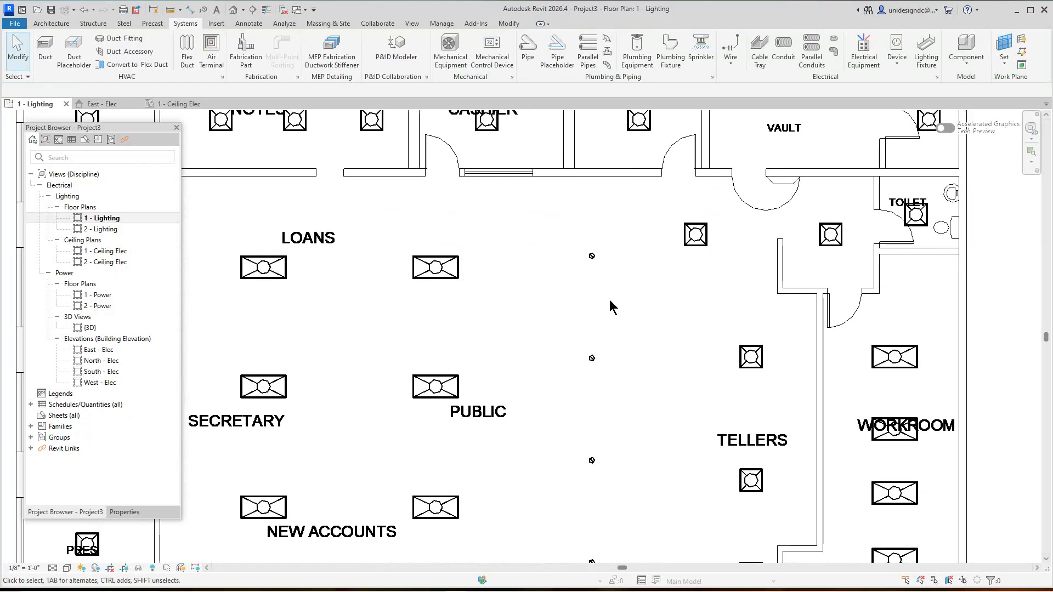
{"action": "scroll", "coordinate": [604, 367], "scroll_direction": "down", "scroll_amount": 3}
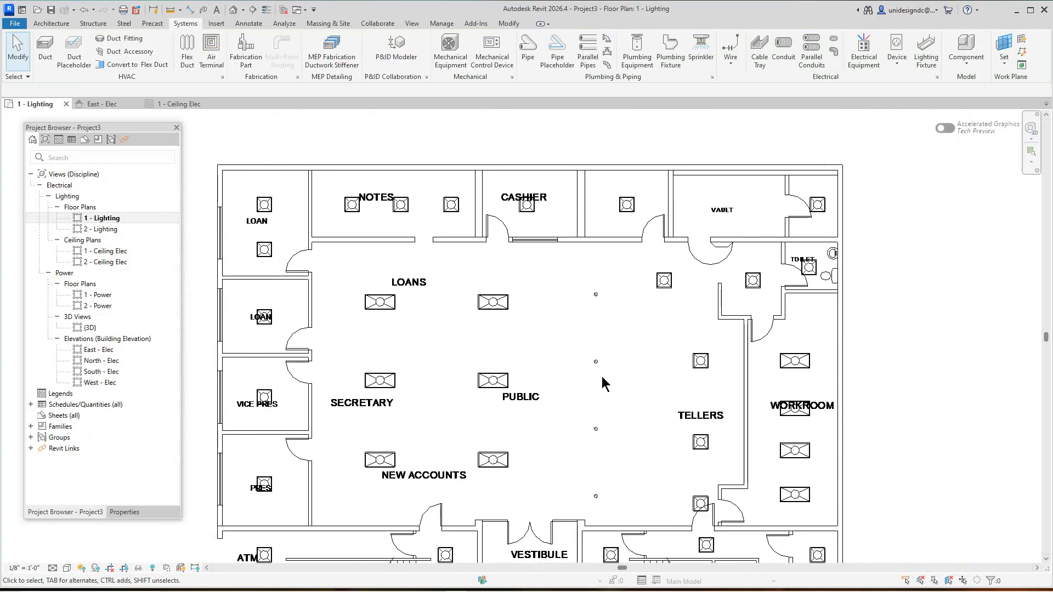
{"action": "middle_click_drag", "start_coordinate": [601, 376], "coordinate": [613, 394]}
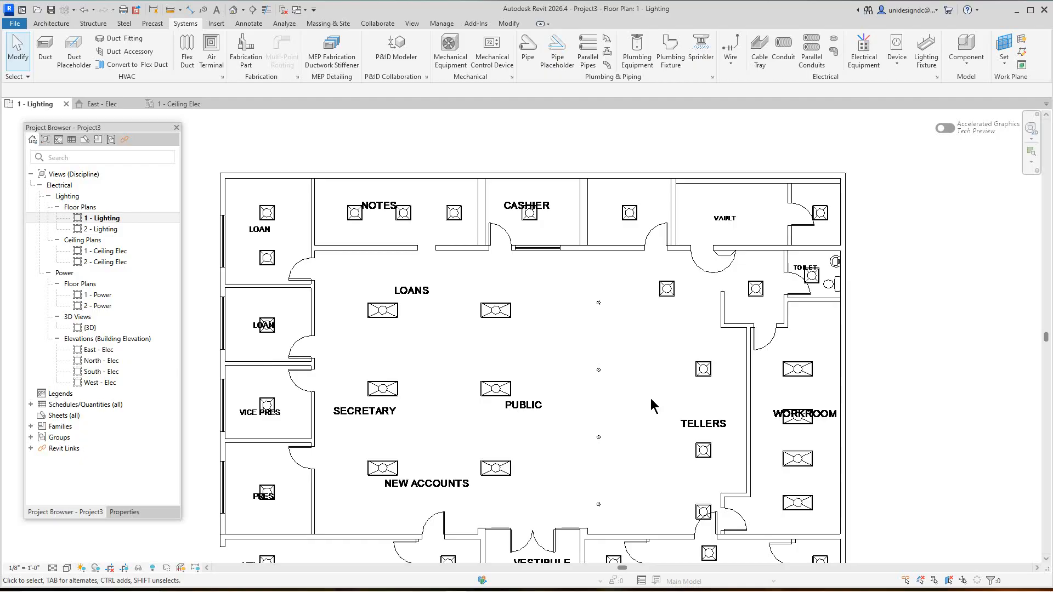
{"action": "scroll", "coordinate": [707, 399], "scroll_direction": "down", "scroll_amount": 5}
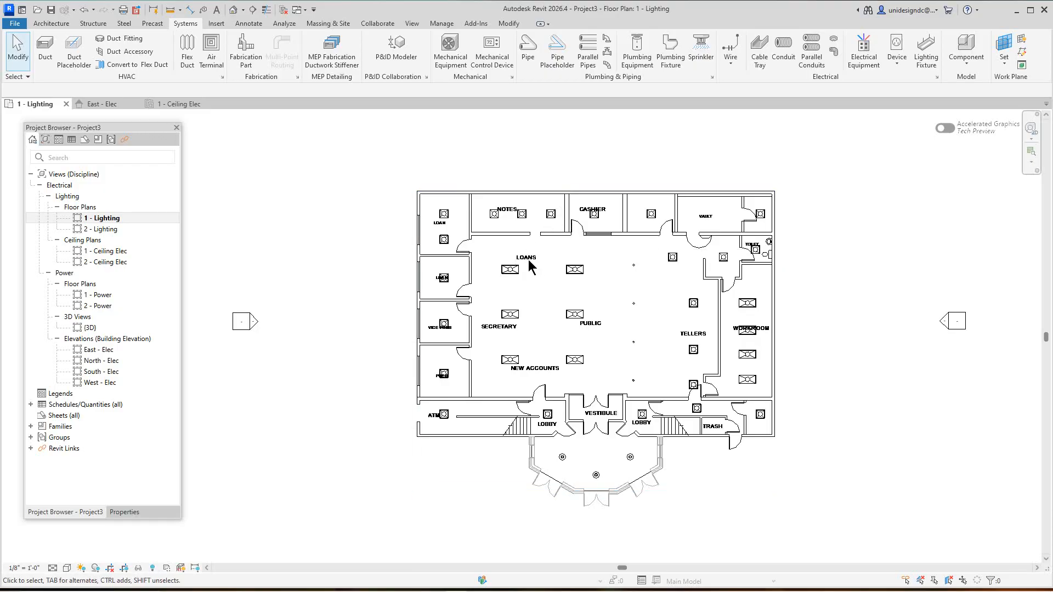
{"action": "scroll", "coordinate": [618, 265], "scroll_direction": "down", "scroll_amount": 2}
{"action": "middle_click_drag", "start_coordinate": [619, 286], "coordinate": [592, 296]}
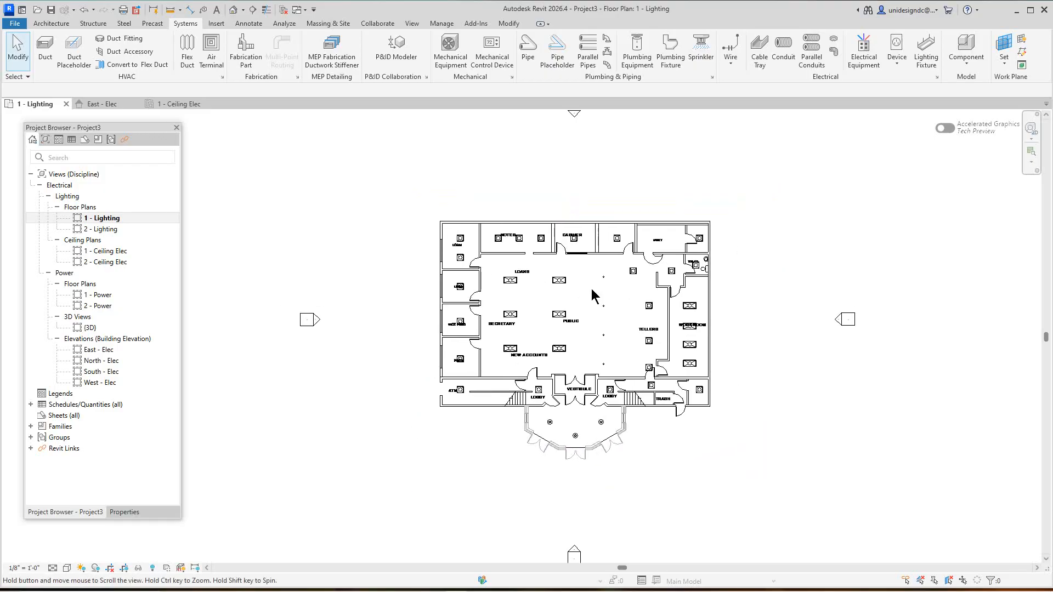
Partially explode the imported Bank-MEP.dwg plan and inspect the resulting linework
{"action": "scroll", "coordinate": [712, 405], "scroll_direction": "up", "scroll_amount": 3}
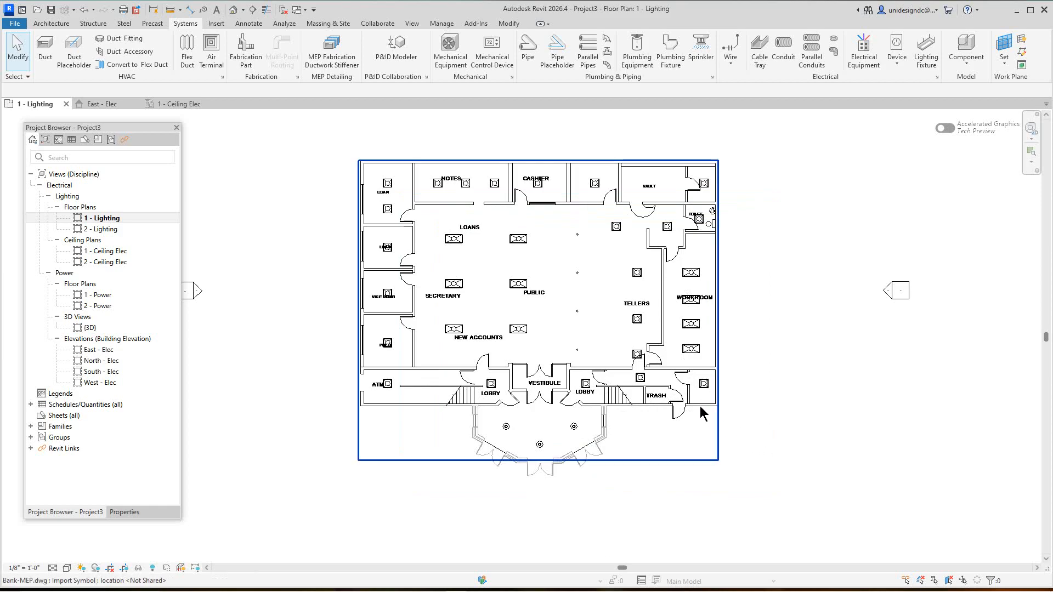
{"action": "left_click", "coordinate": [700, 411]}
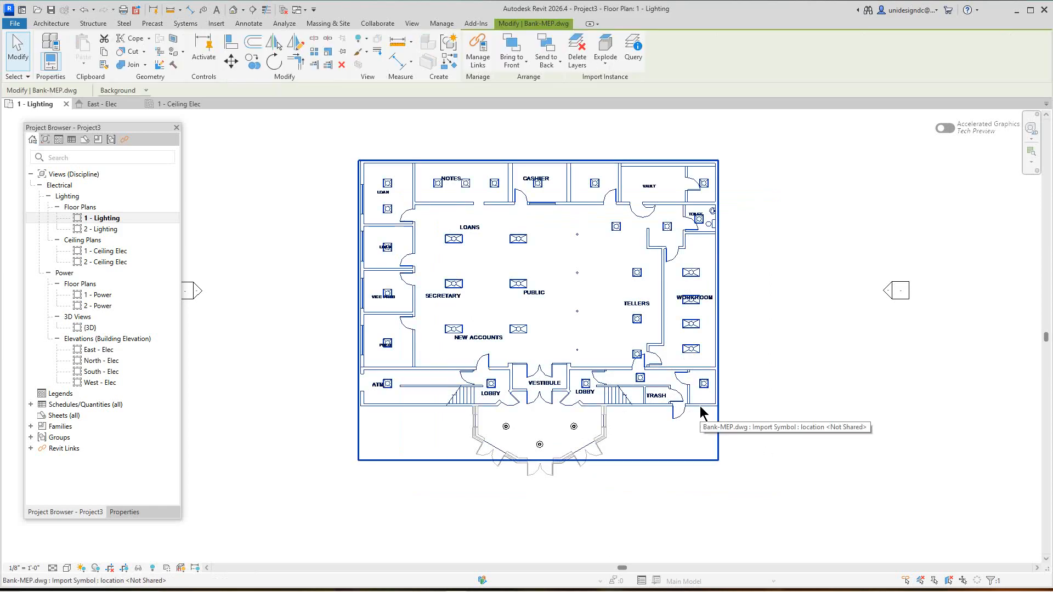
{"action": "left_click", "coordinate": [606, 63]}
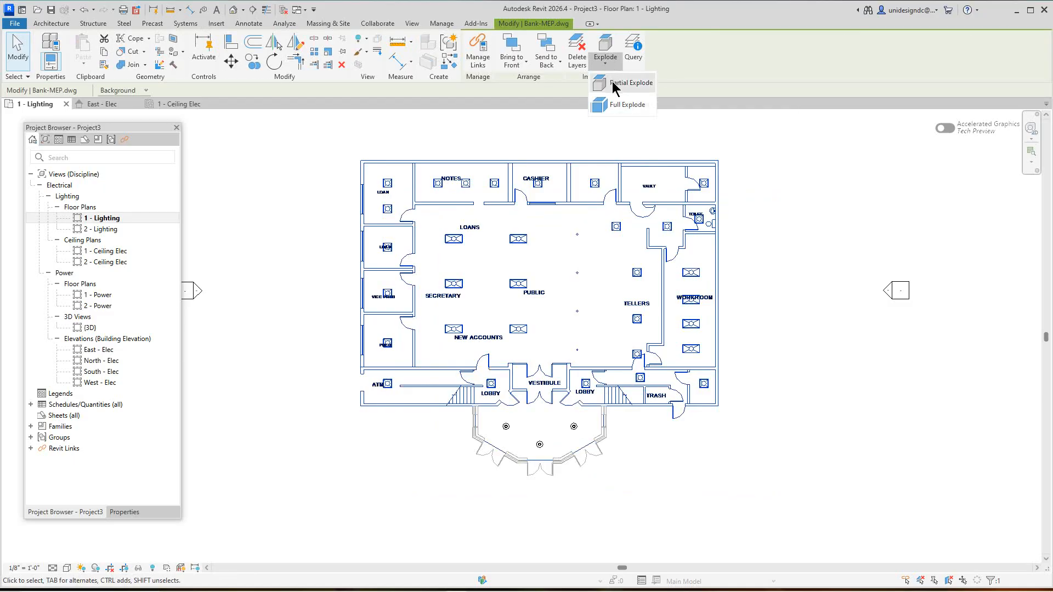
{"action": "left_click", "coordinate": [612, 83]}
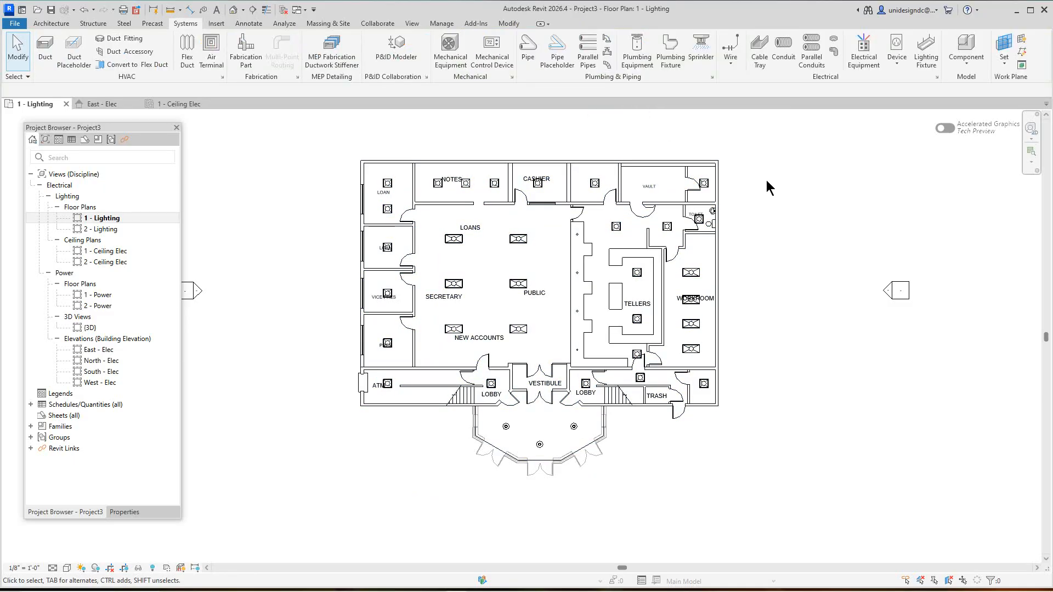
{"action": "scroll", "coordinate": [630, 263], "scroll_direction": "up", "scroll_amount": 3}
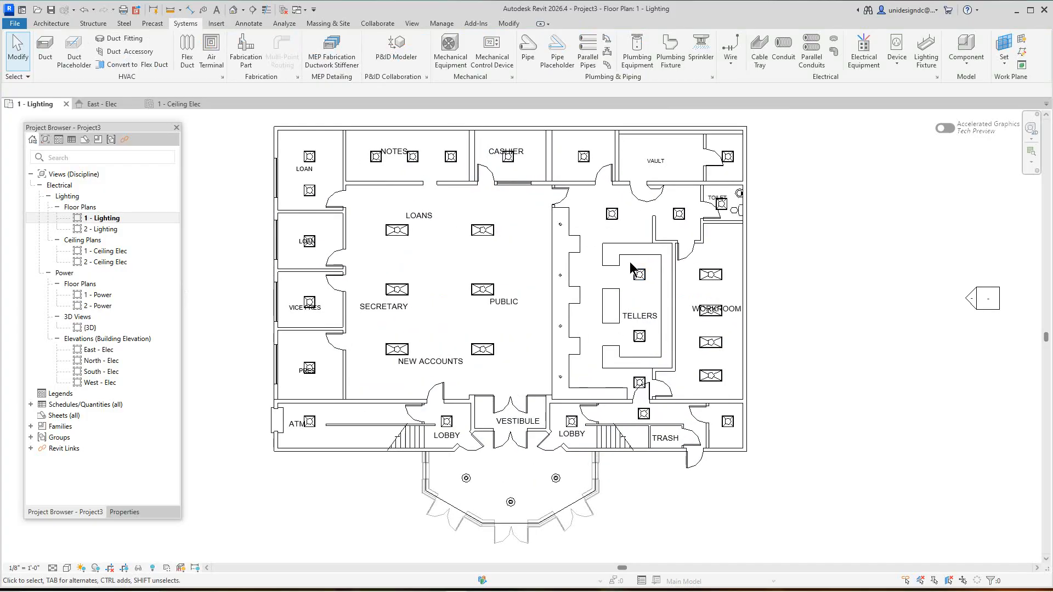
{"action": "scroll", "coordinate": [629, 262], "scroll_direction": "down", "scroll_amount": 6}
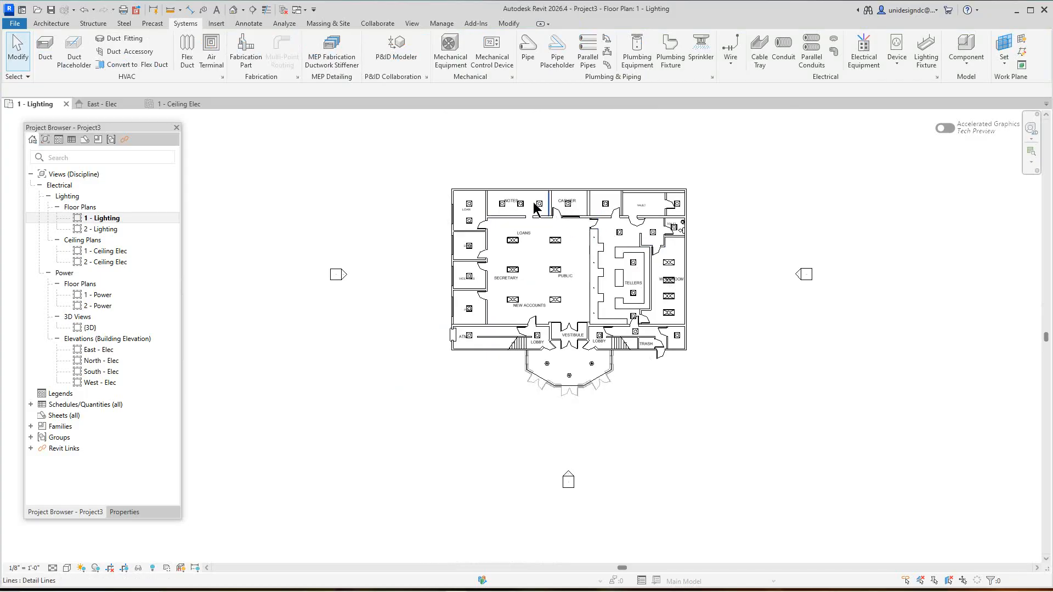
Undo the last explode of Bank-MEP.dwg and partially explode the import again
{"action": "left_click", "coordinate": [85, 11]}
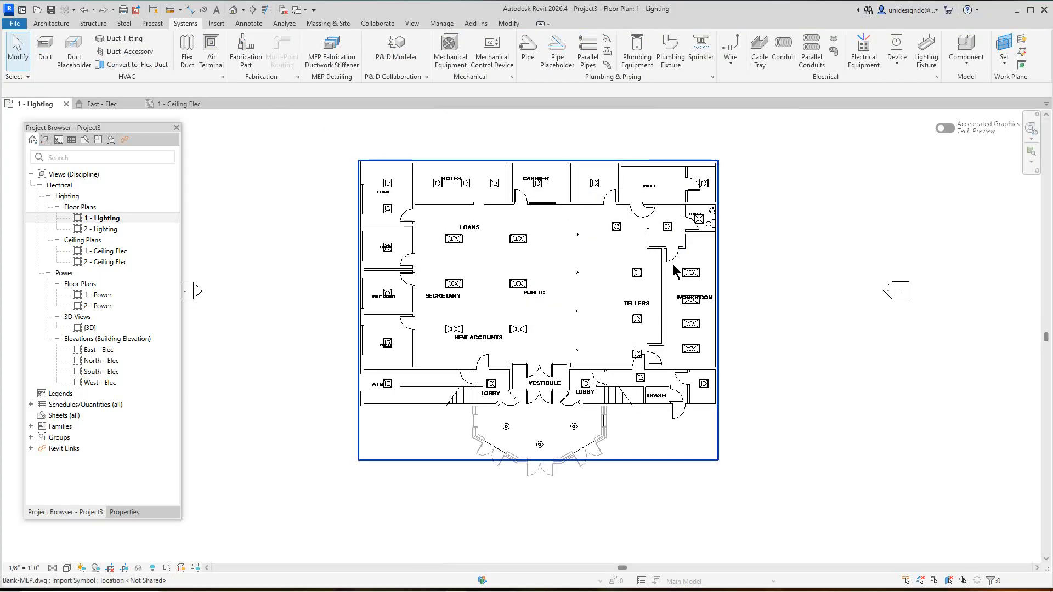
{"action": "left_click", "coordinate": [455, 235]}
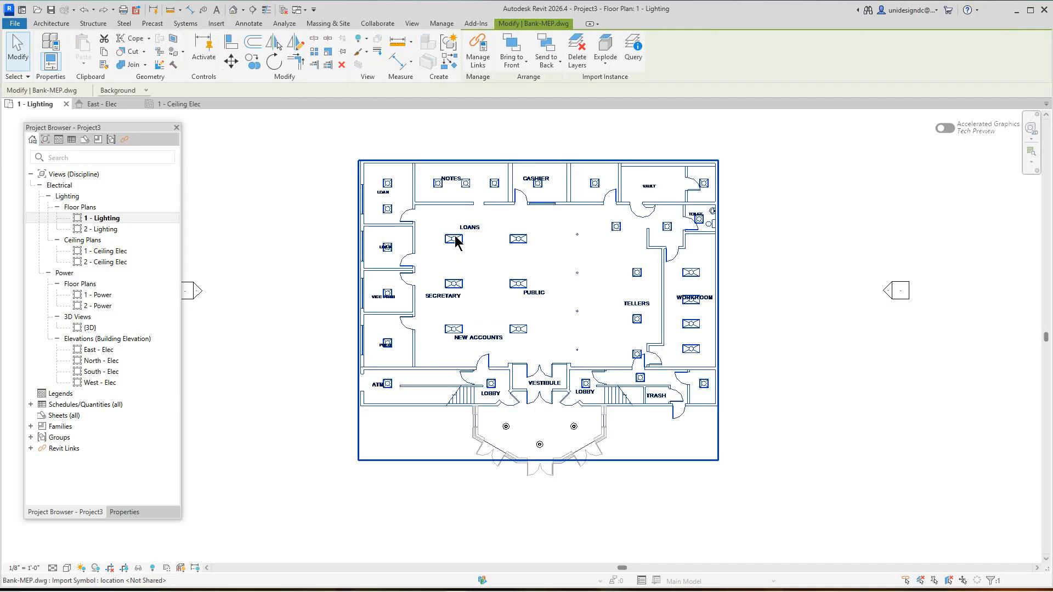
{"action": "left_click", "coordinate": [604, 63]}
{"action": "left_click", "coordinate": [610, 82]}
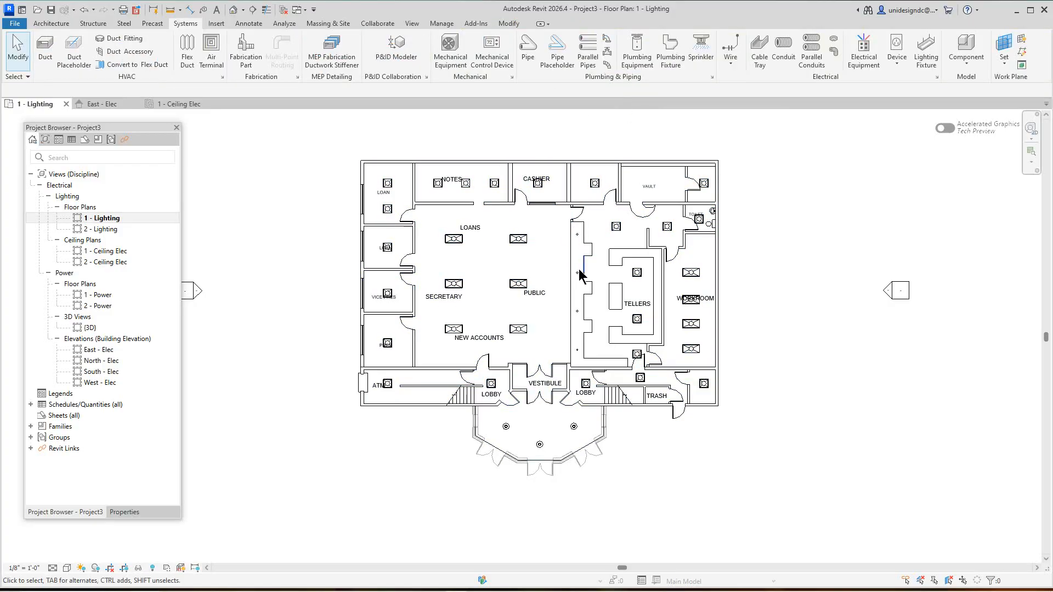
Select the exploded bank plan, filter the selection down to Lines (Furniture) and Text Notes, and delete those elements
{"action": "scroll", "coordinate": [574, 272], "scroll_direction": "down", "scroll_amount": 2}
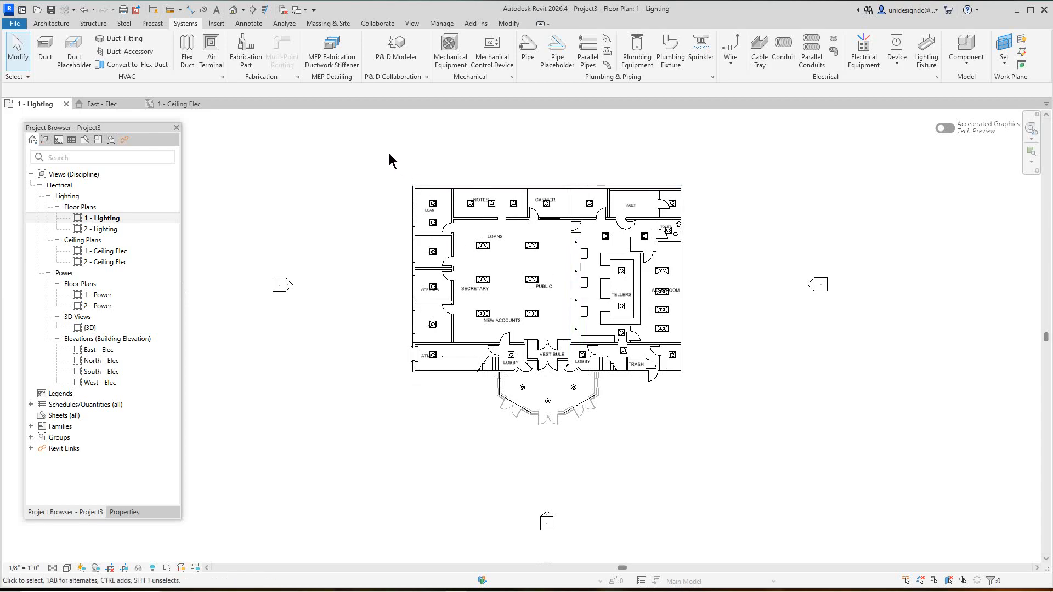
{"action": "left_click_drag", "start_coordinate": [384, 150], "coordinate": [705, 382]}
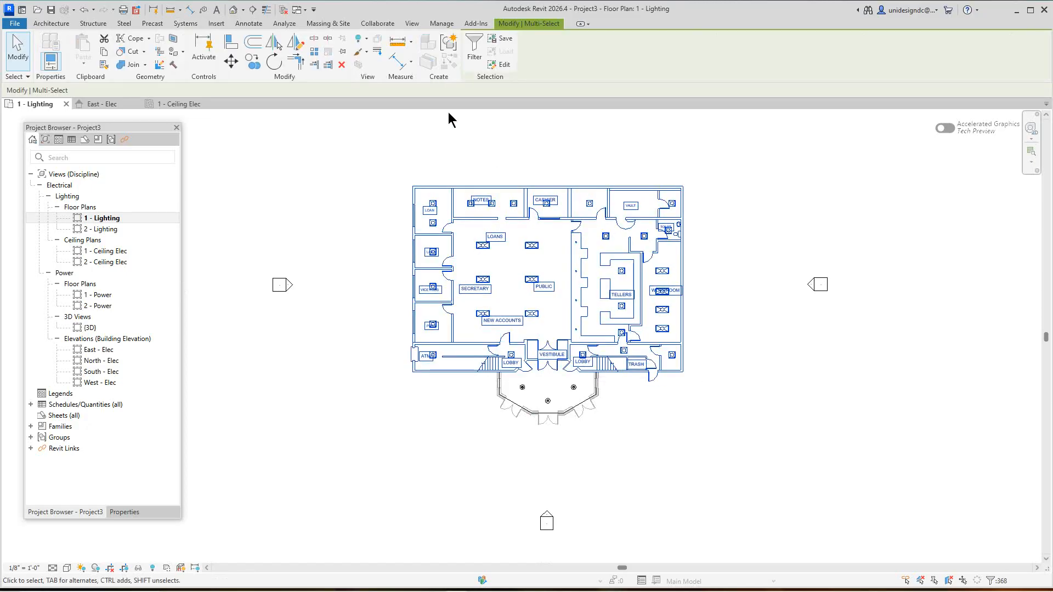
{"action": "left_click", "coordinate": [478, 44]}
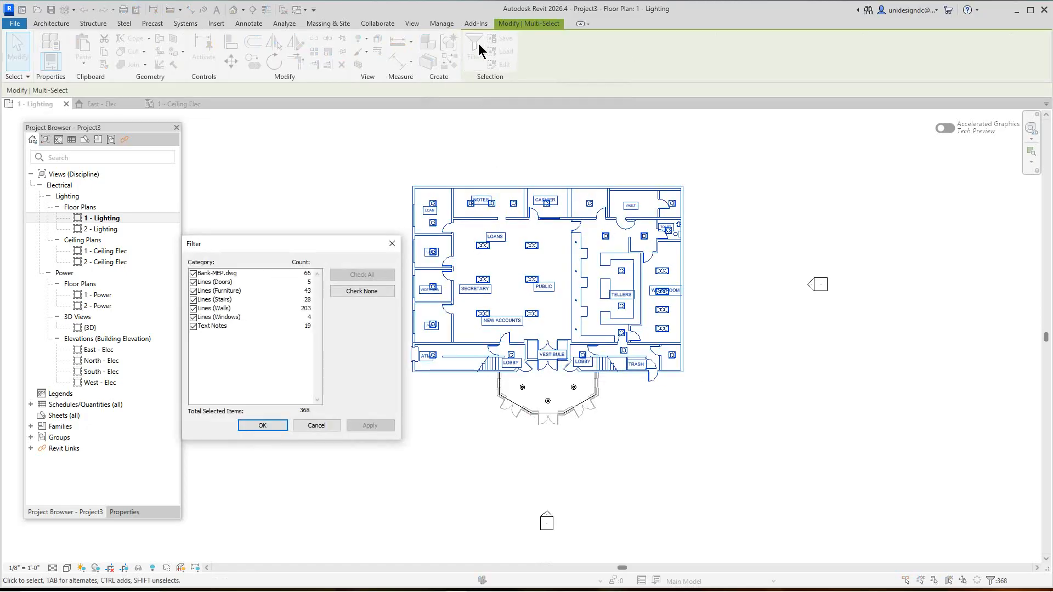
{"action": "left_click", "coordinate": [194, 317]}
{"action": "left_click", "coordinate": [193, 308]}
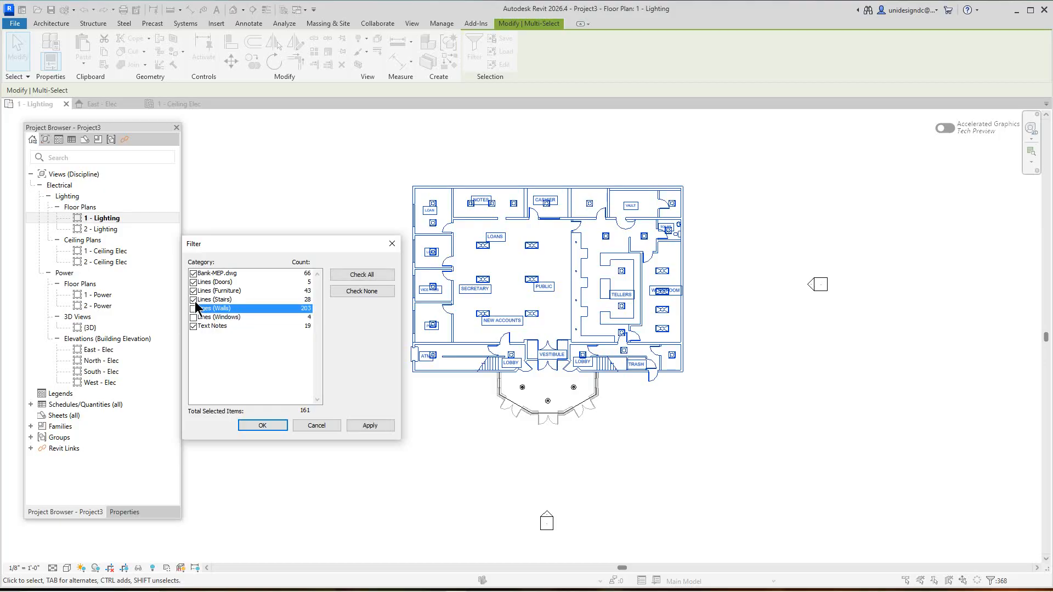
{"action": "left_click", "coordinate": [193, 300]}
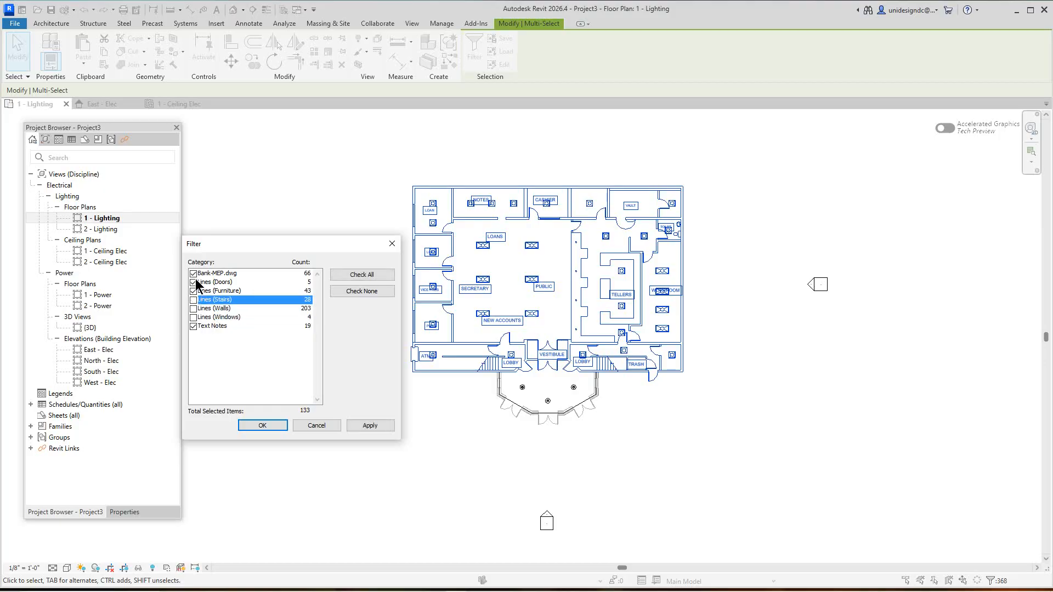
{"action": "left_click", "coordinate": [193, 282]}
{"action": "left_click", "coordinate": [194, 273]}
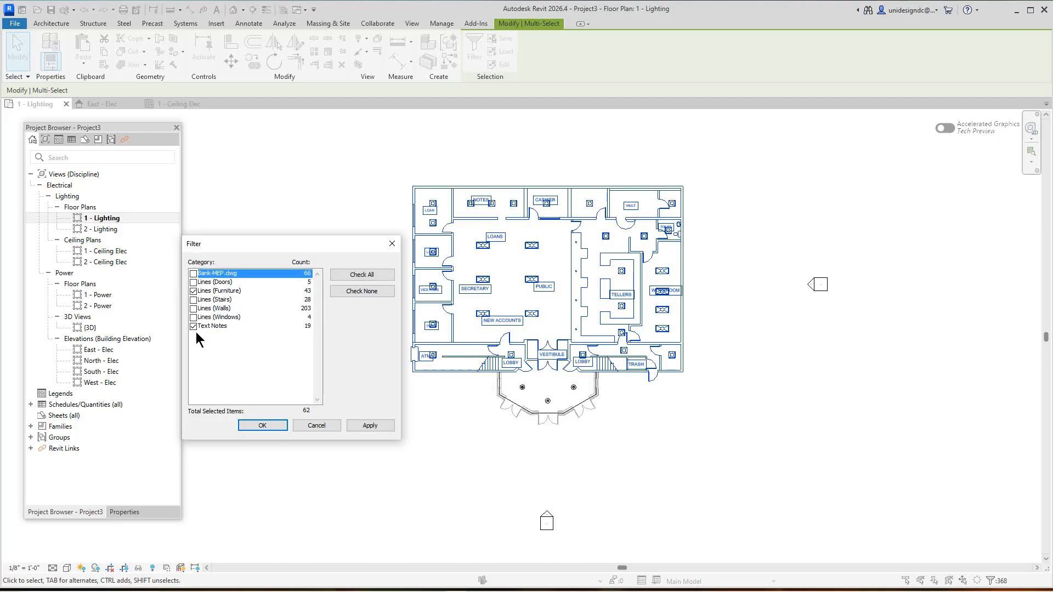
{"action": "left_click", "coordinate": [261, 426]}
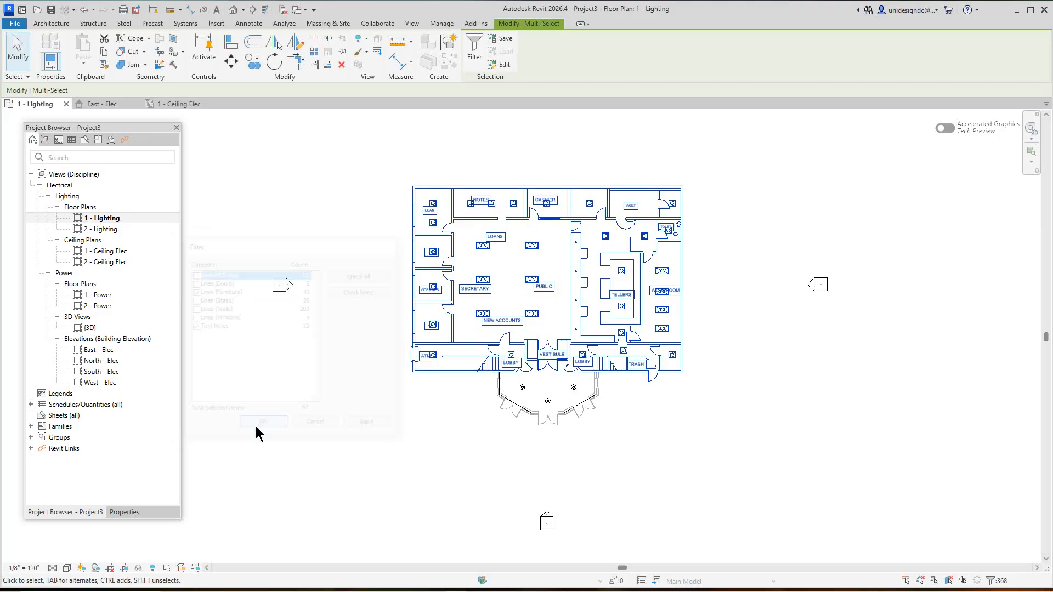
{"action": "left_click", "coordinate": [341, 65]}
Delete the leftover door symbol north of the removed teller counter and the vault's door symbol
{"action": "scroll", "coordinate": [639, 298], "scroll_direction": "up", "scroll_amount": 3}
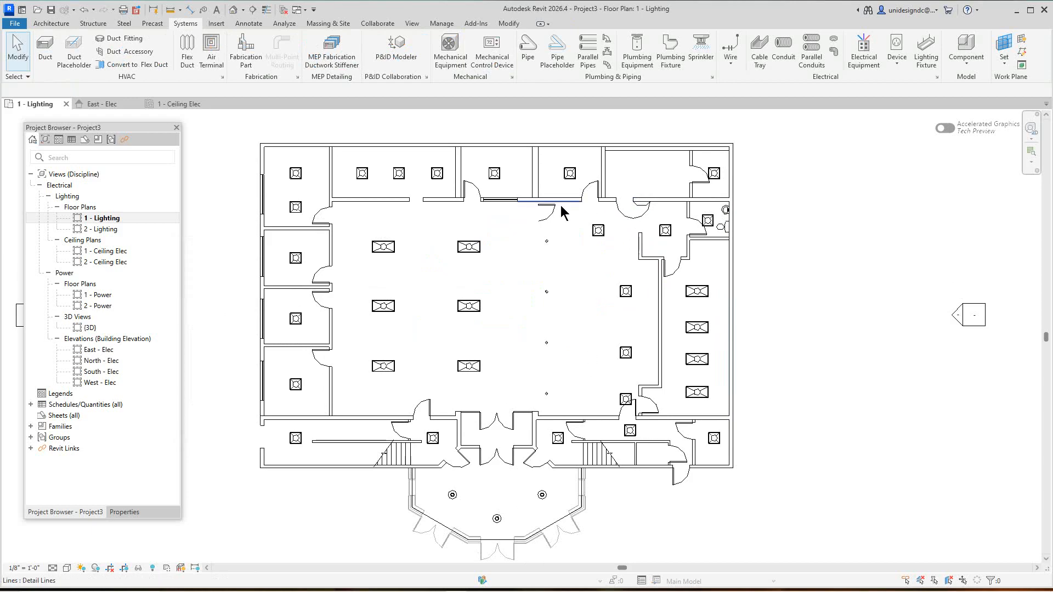
{"action": "scroll", "coordinate": [559, 263], "scroll_direction": "down", "scroll_amount": 2}
{"action": "middle_click_drag", "start_coordinate": [566, 289], "coordinate": [578, 319]}
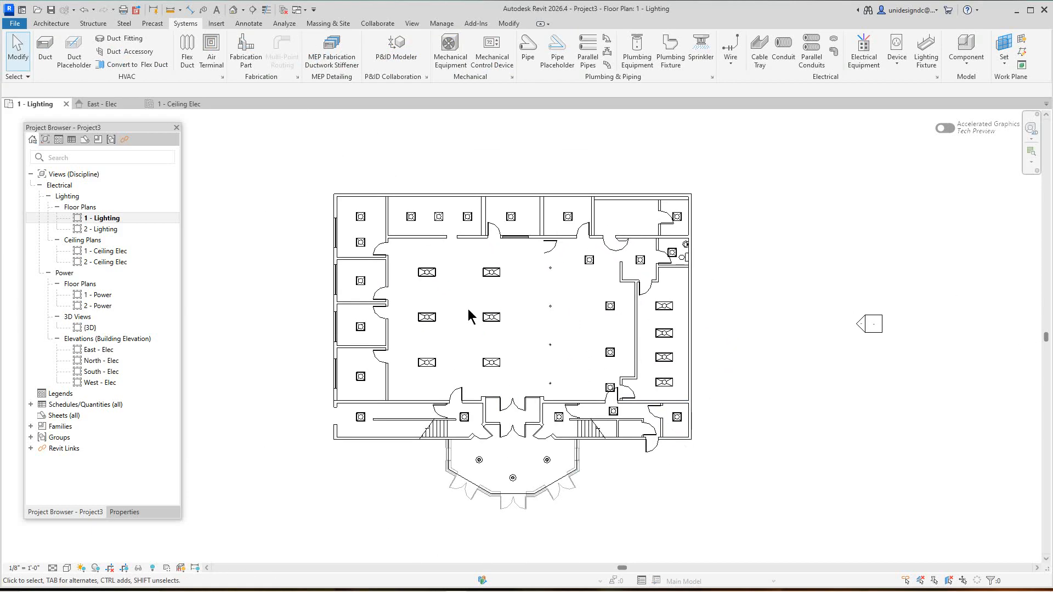
{"action": "scroll", "coordinate": [574, 286], "scroll_direction": "up", "scroll_amount": 4}
{"action": "scroll", "coordinate": [531, 276], "scroll_direction": "down", "scroll_amount": 2}
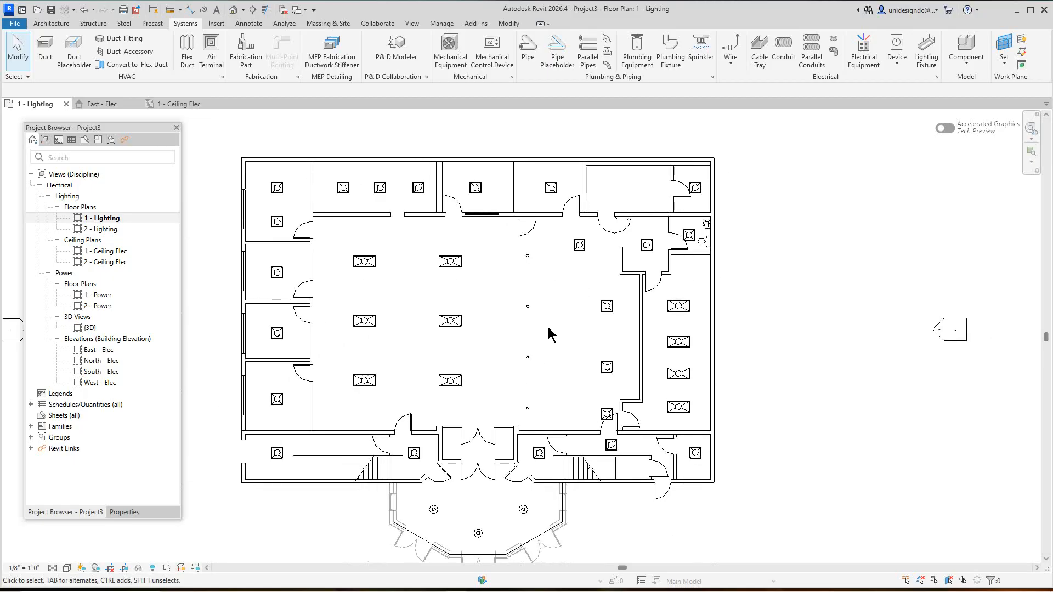
{"action": "left_click", "coordinate": [529, 230]}
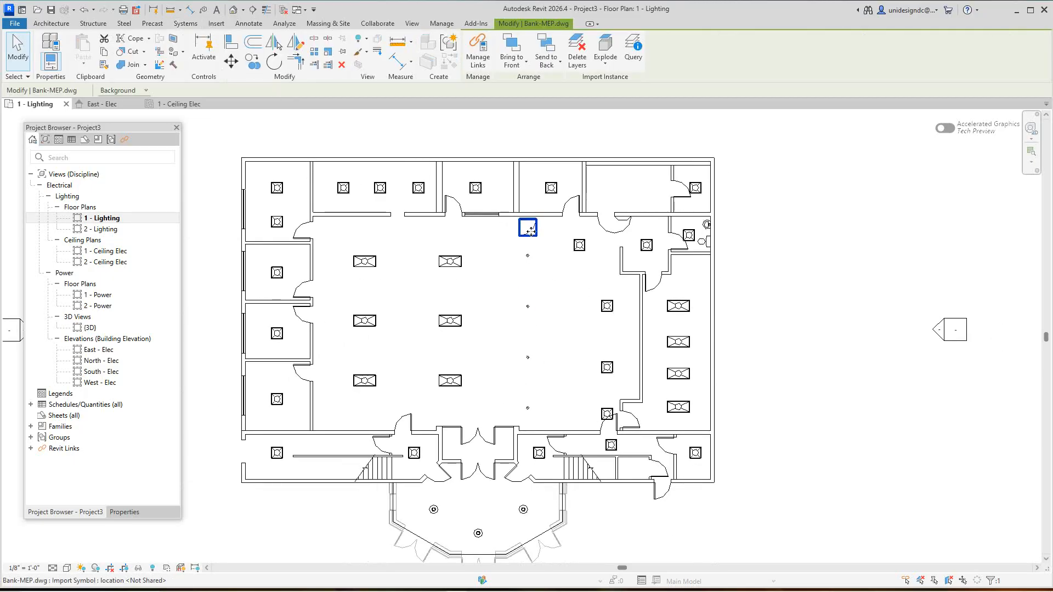
{"action": "key", "text": "Escape"}
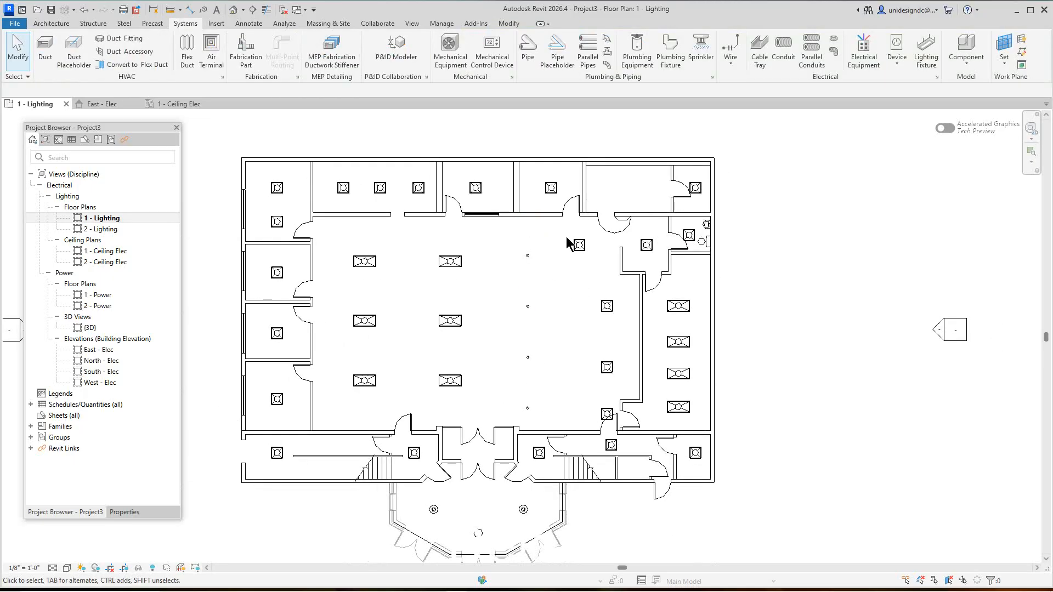
{"action": "left_click", "coordinate": [613, 231]}
{"action": "key", "text": "Delete"}
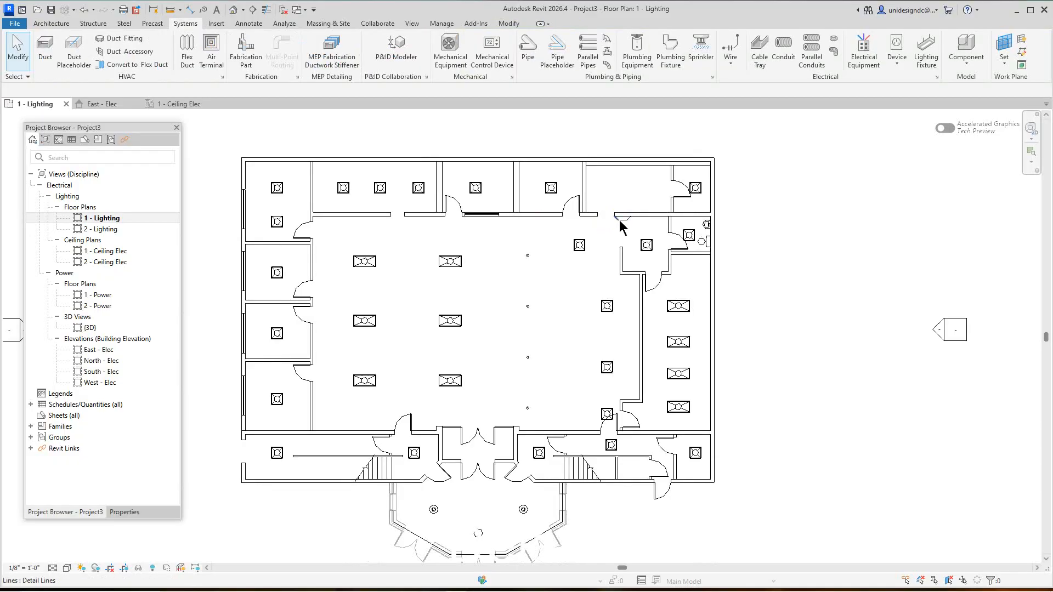
Set the 1 - Lighting floor plan's detail level to Fine
{"action": "scroll", "coordinate": [608, 232], "scroll_direction": "down", "scroll_amount": 3}
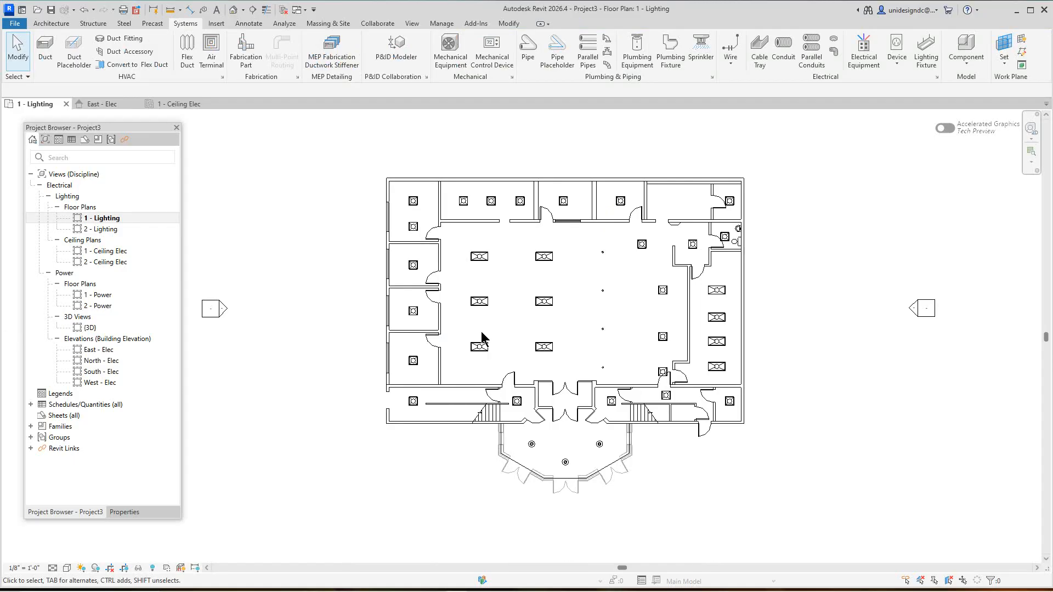
{"action": "middle_click_drag", "start_coordinate": [482, 327], "coordinate": [462, 318]}
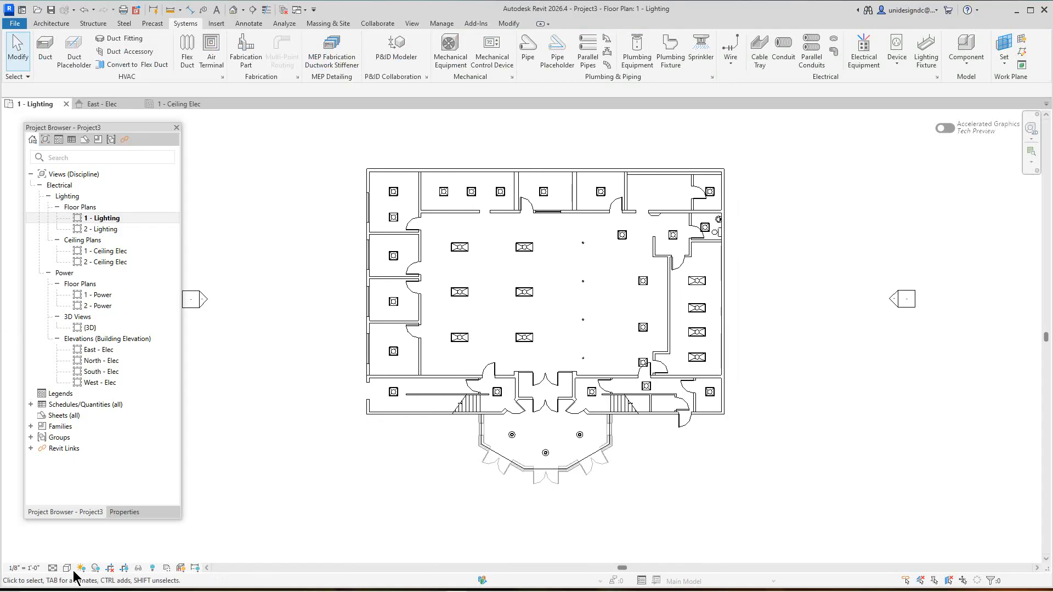
{"action": "left_click", "coordinate": [53, 568]}
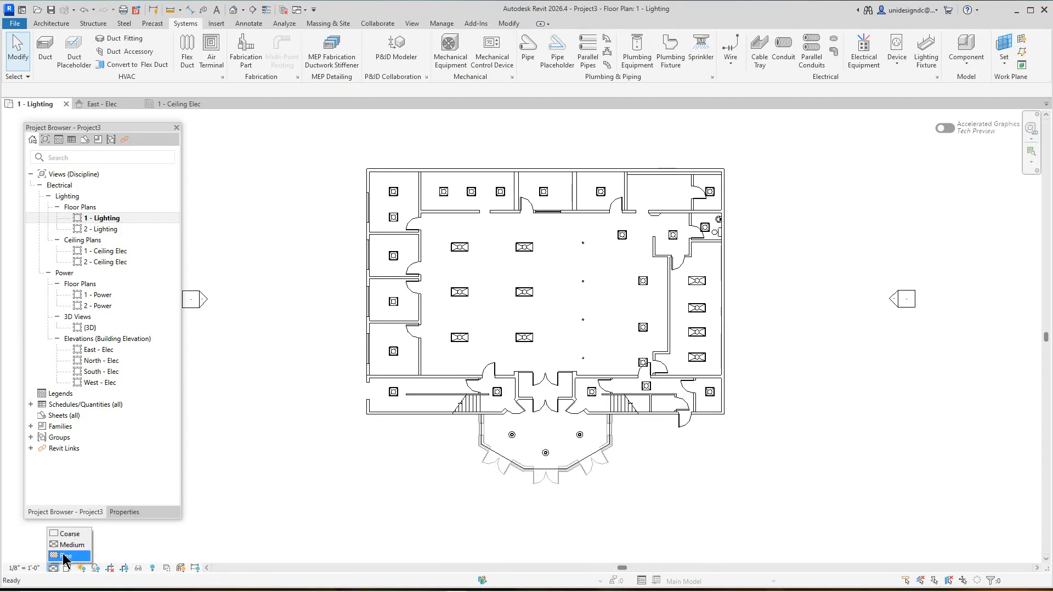
{"action": "left_click", "coordinate": [63, 556]}
{"action": "scroll", "coordinate": [530, 470], "scroll_direction": "down", "scroll_amount": 1}
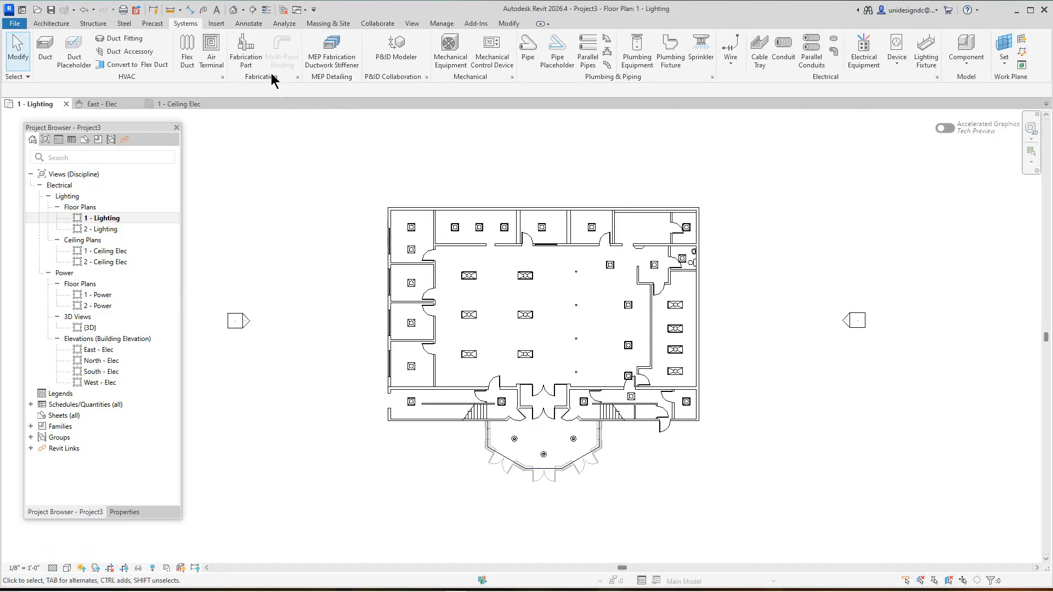
Open the default 3D view of the linked addition and set its visual style to Textures
{"action": "left_click", "coordinate": [234, 9]}
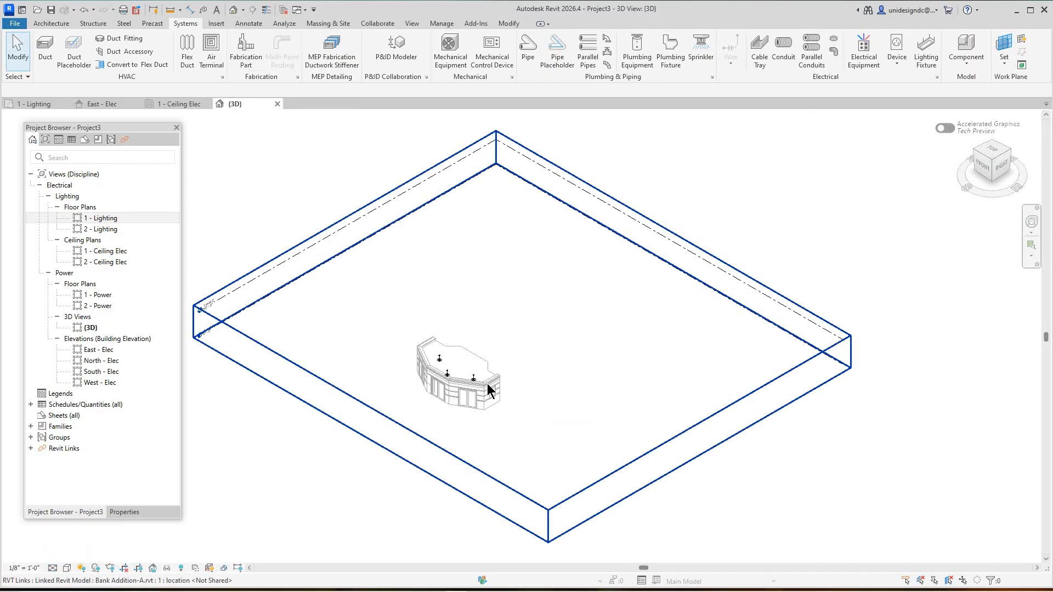
{"action": "scroll", "coordinate": [485, 383], "scroll_direction": "up", "scroll_amount": 6}
{"action": "scroll", "coordinate": [472, 353], "scroll_direction": "down", "scroll_amount": 4}
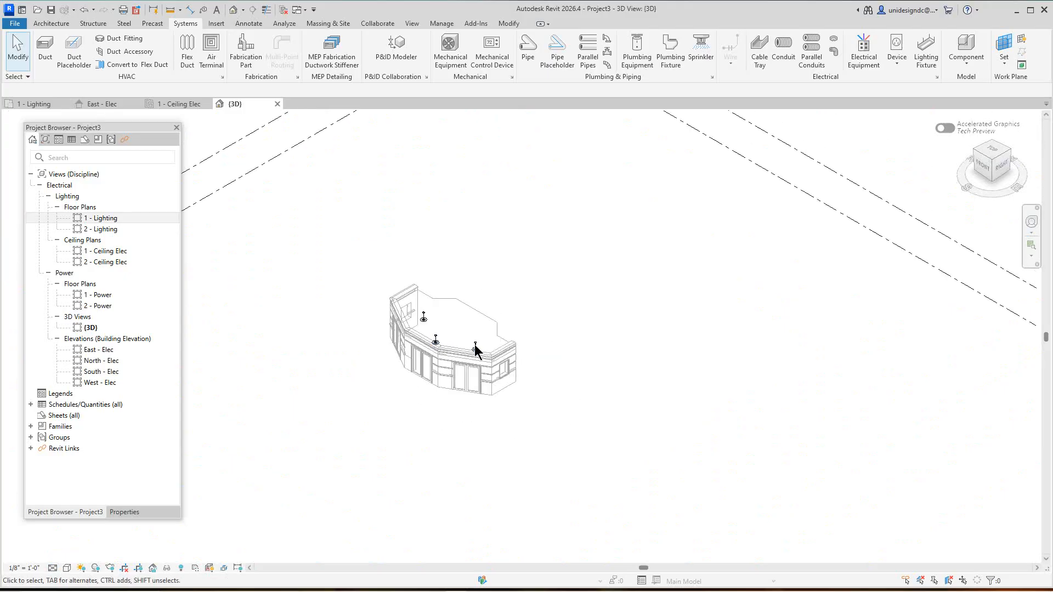
{"action": "scroll", "coordinate": [475, 351], "scroll_direction": "down", "scroll_amount": 4}
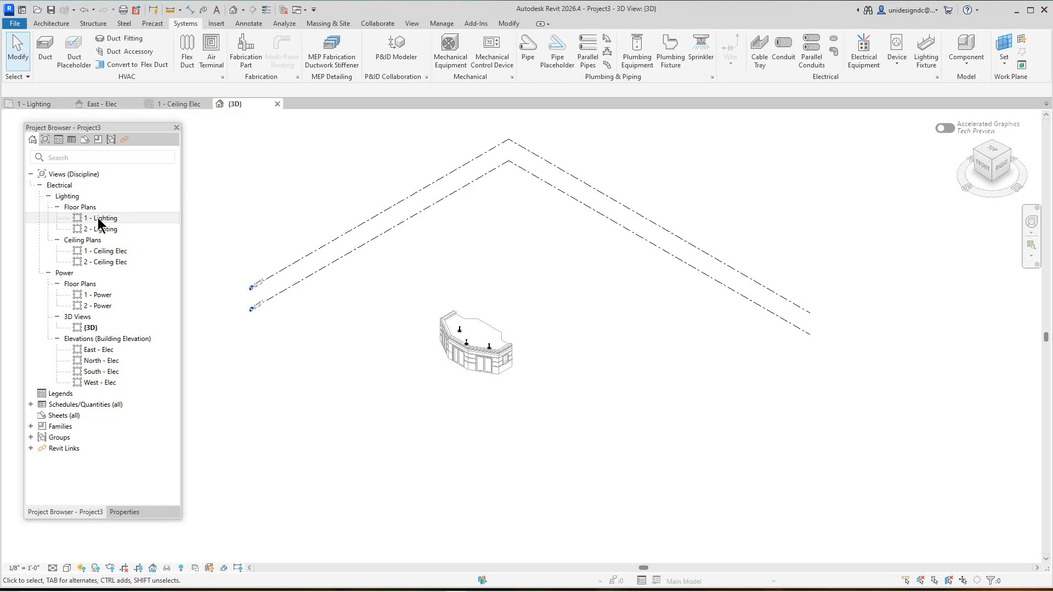
{"action": "left_click", "coordinate": [67, 568]}
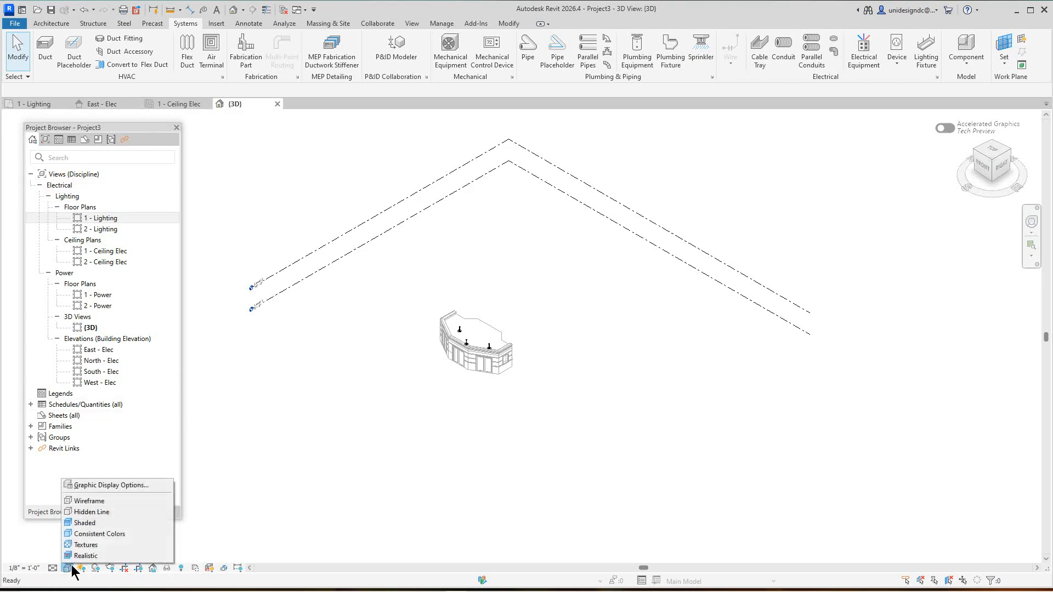
{"action": "left_click", "coordinate": [87, 546]}
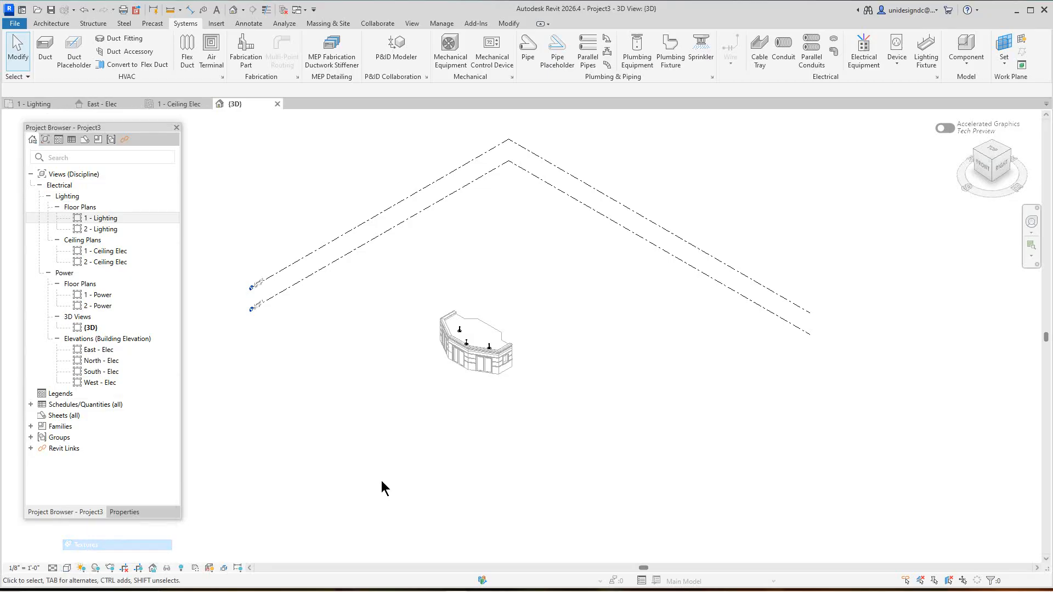
Set the 3D view's discipline to Architectural, inspect the textured addition, and return to the 1 - Lighting floor plan
{"action": "scroll", "coordinate": [499, 383], "scroll_direction": "up", "scroll_amount": 6}
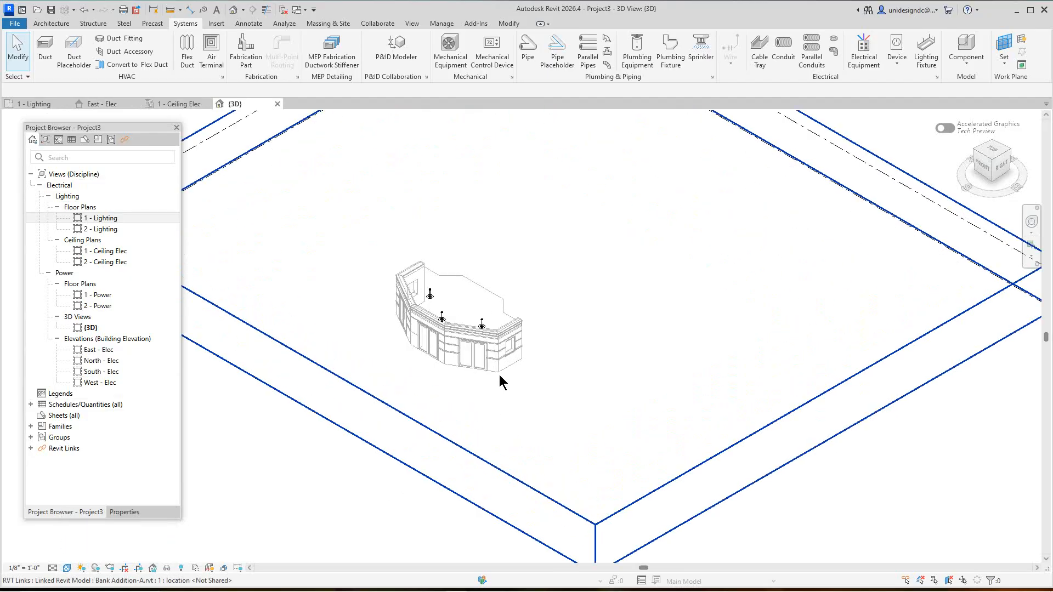
{"action": "scroll", "coordinate": [574, 308], "scroll_direction": "down", "scroll_amount": 5}
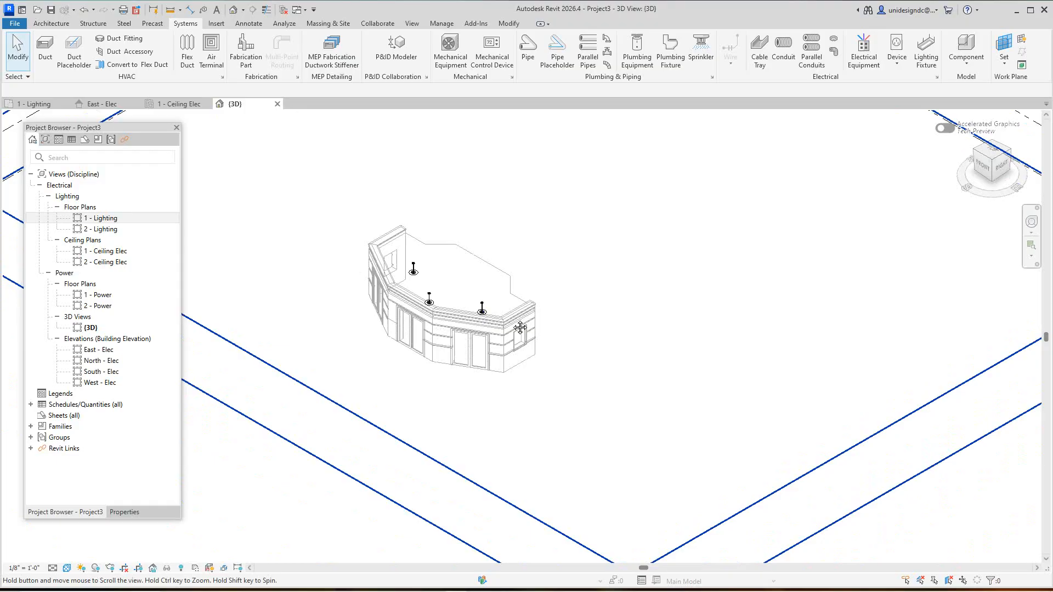
{"action": "left_click", "coordinate": [123, 512]}
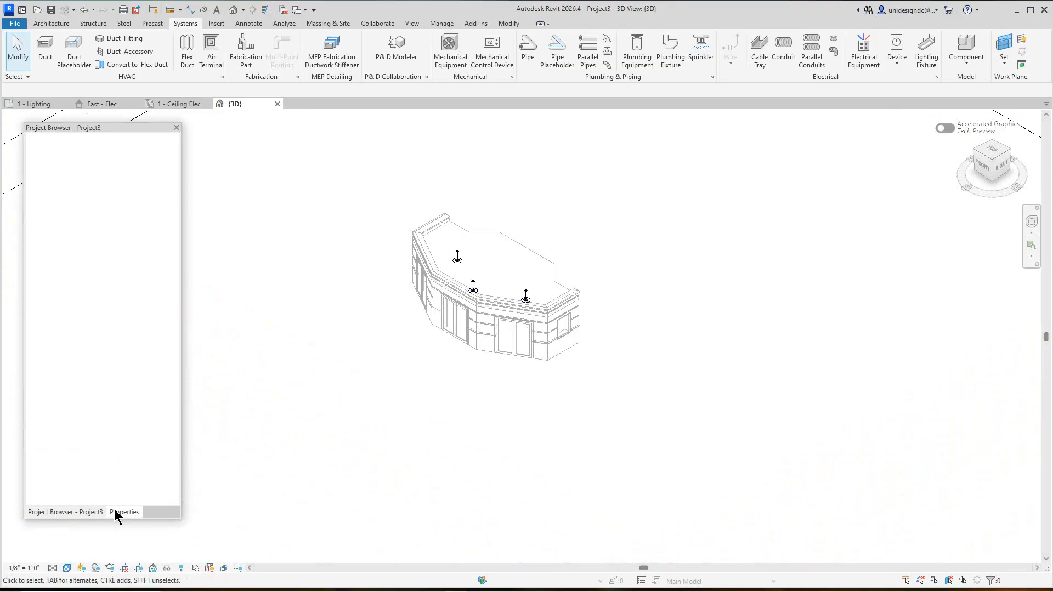
{"action": "scroll", "coordinate": [163, 287], "scroll_direction": "down", "scroll_amount": 3}
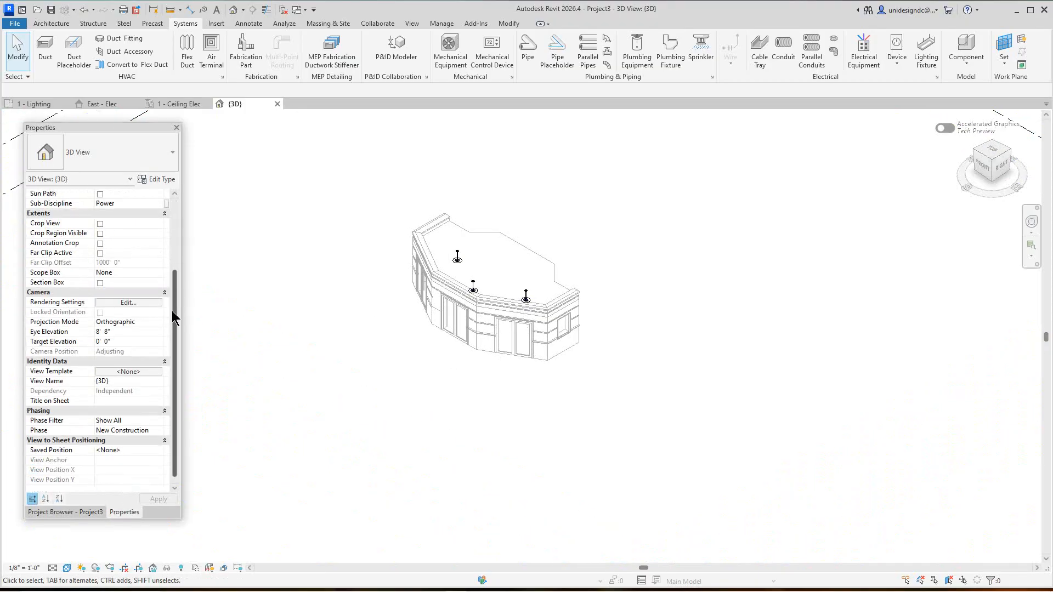
{"action": "scroll", "coordinate": [160, 320], "scroll_direction": "up", "scroll_amount": 4}
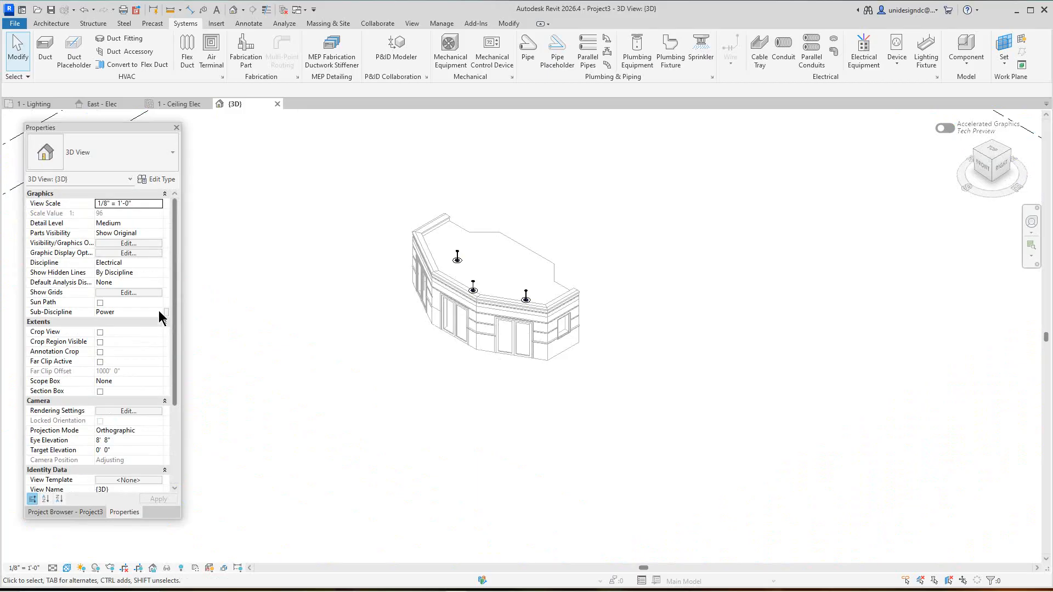
{"action": "scroll", "coordinate": [159, 317], "scroll_direction": "down", "scroll_amount": 2}
{"action": "scroll", "coordinate": [159, 315], "scroll_direction": "up", "scroll_amount": 3}
{"action": "left_click", "coordinate": [157, 262]}
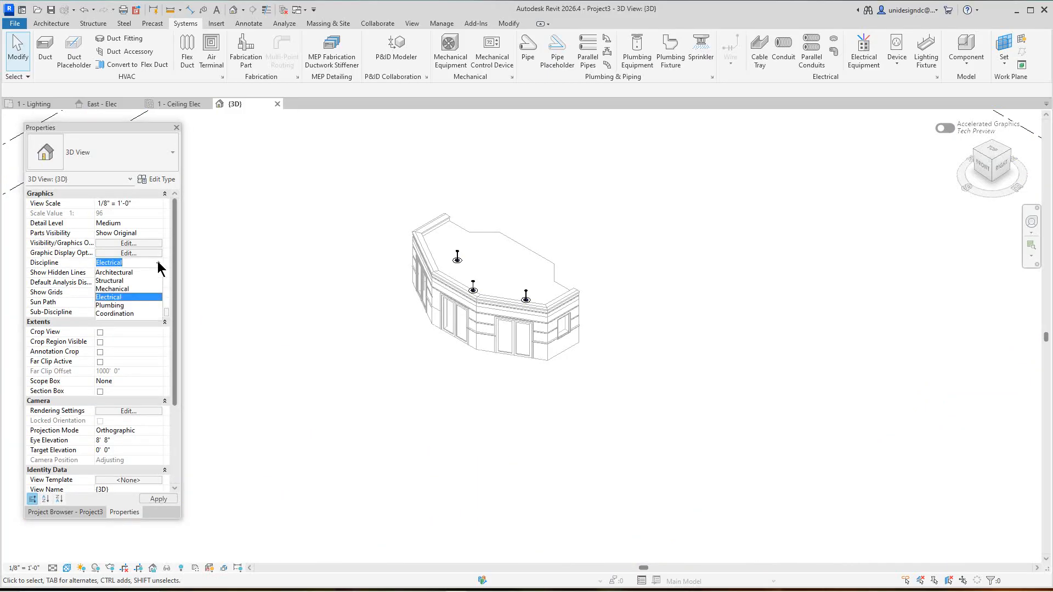
{"action": "left_click", "coordinate": [117, 272]}
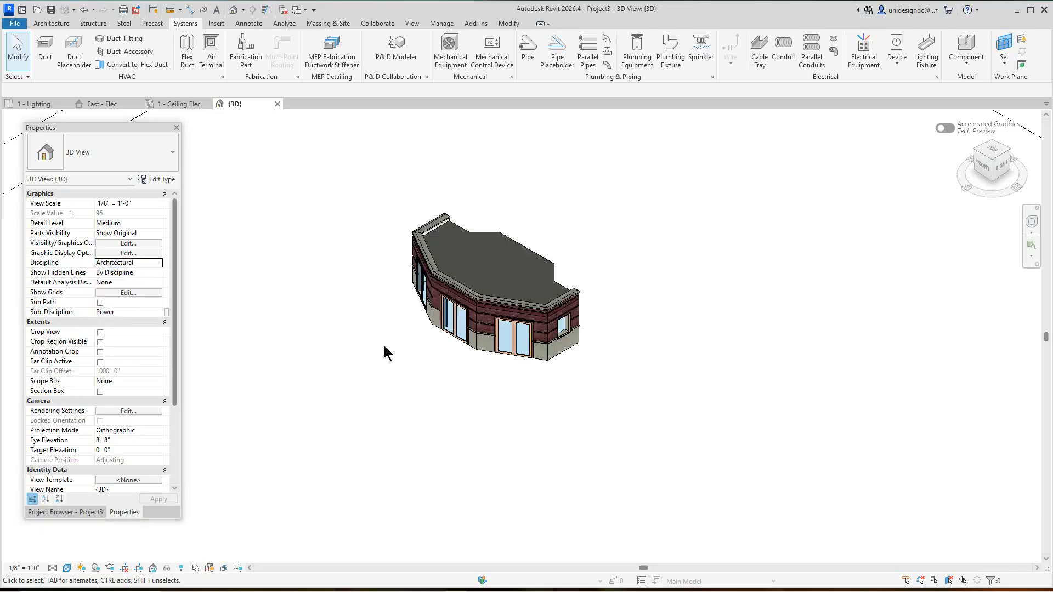
{"action": "scroll", "coordinate": [530, 323], "scroll_direction": "up", "scroll_amount": 5}
{"action": "mouse_move", "coordinate": [638, 309]}
{"action": "middle_mouse_down"}
{"action": "mouse_move", "coordinate": [795, 382]}
{"action": "mouse_move", "coordinate": [855, 429]}
{"action": "middle_mouse_up"}
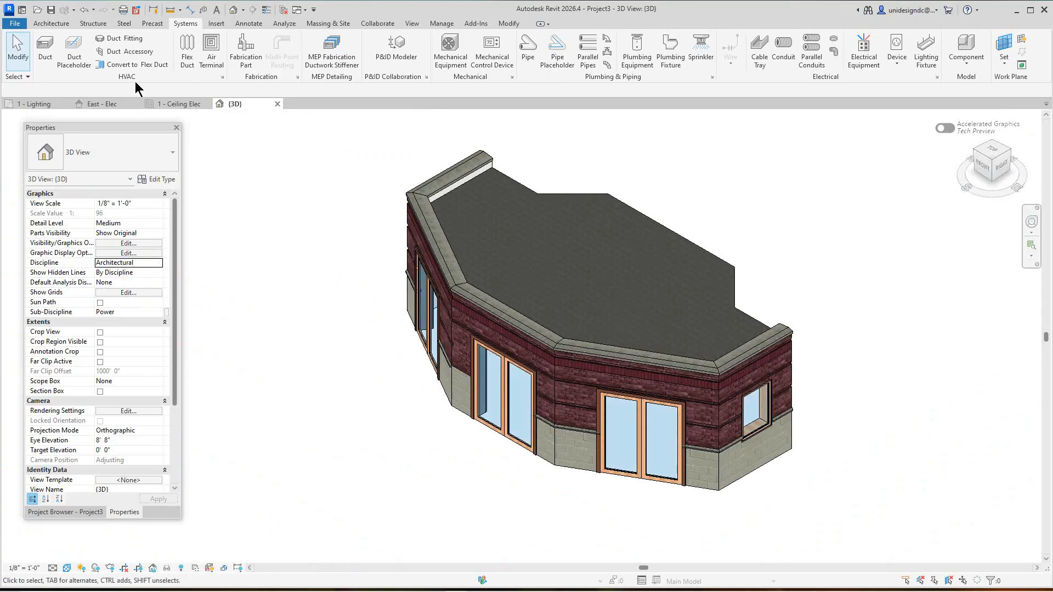
{"action": "left_click", "coordinate": [47, 105]}
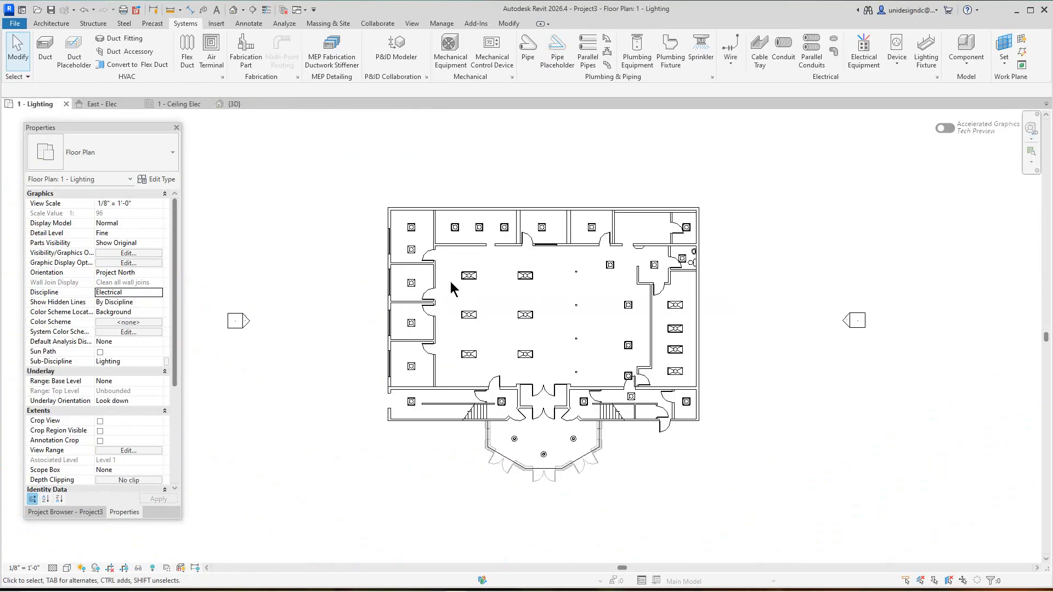
{"action": "mouse_move", "coordinate": [667, 591]}
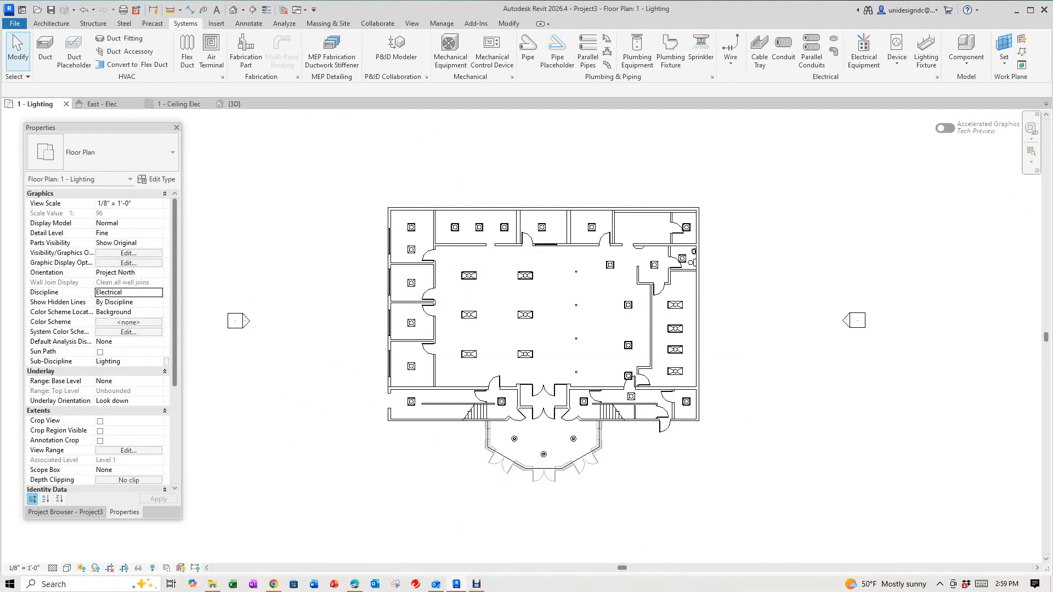
{"action": "mouse_move", "coordinate": [475, 585]}
{"action": "left_click", "coordinate": [470, 546]}
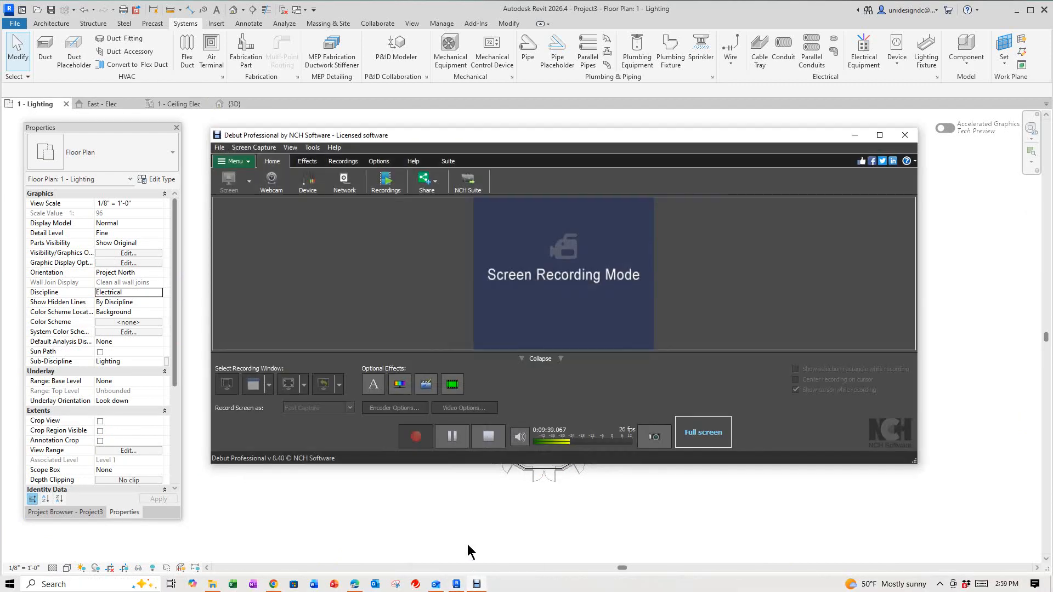